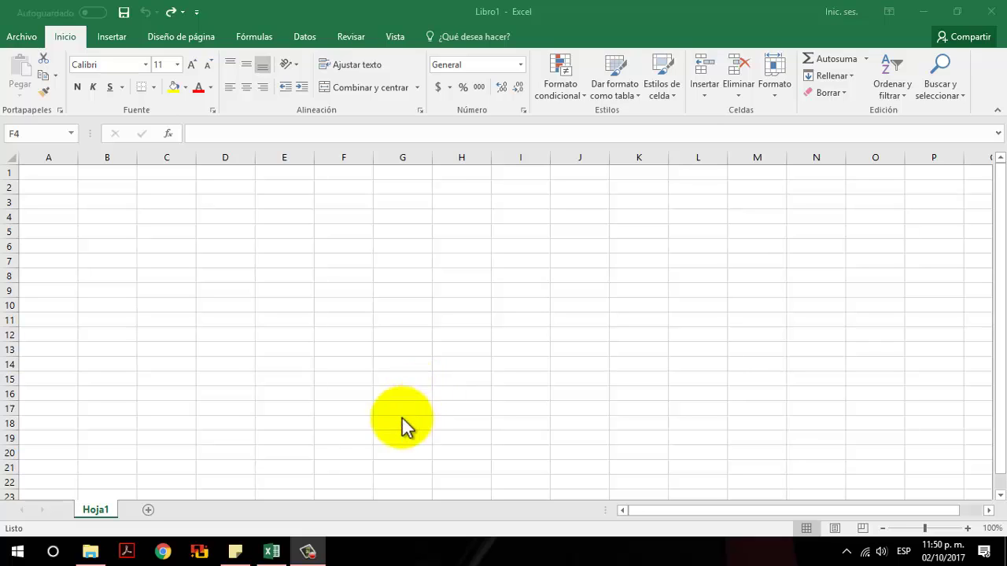
- Bring up the sticky note with the student counts per learning channel alongside the blank worksheet
mouse_move(308, 553)
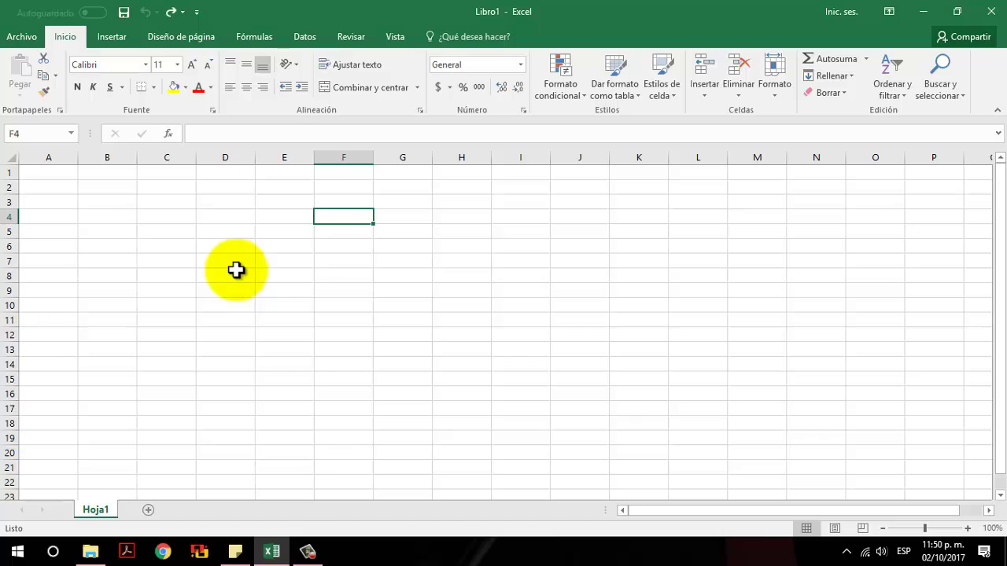
click(270, 260)
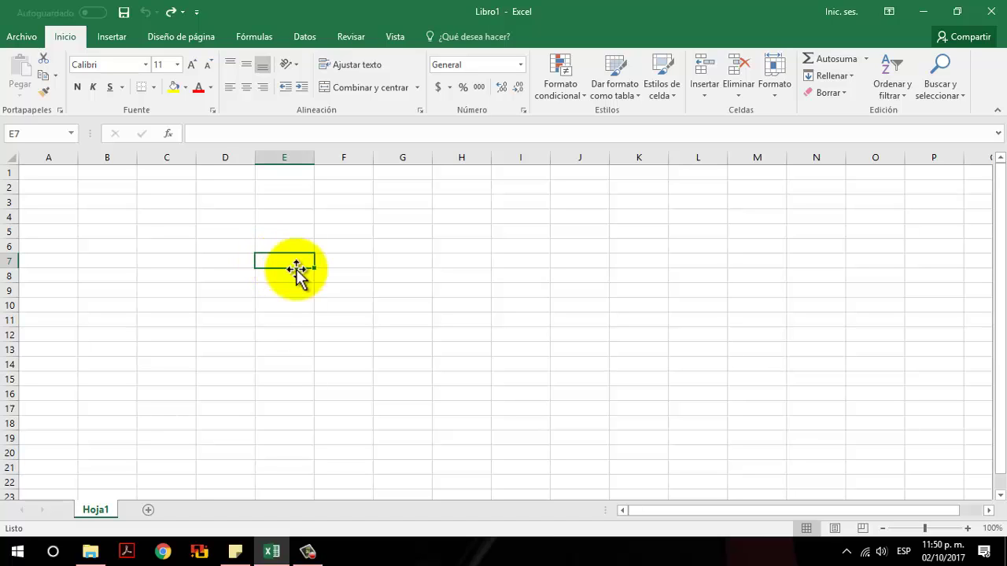
click(272, 552)
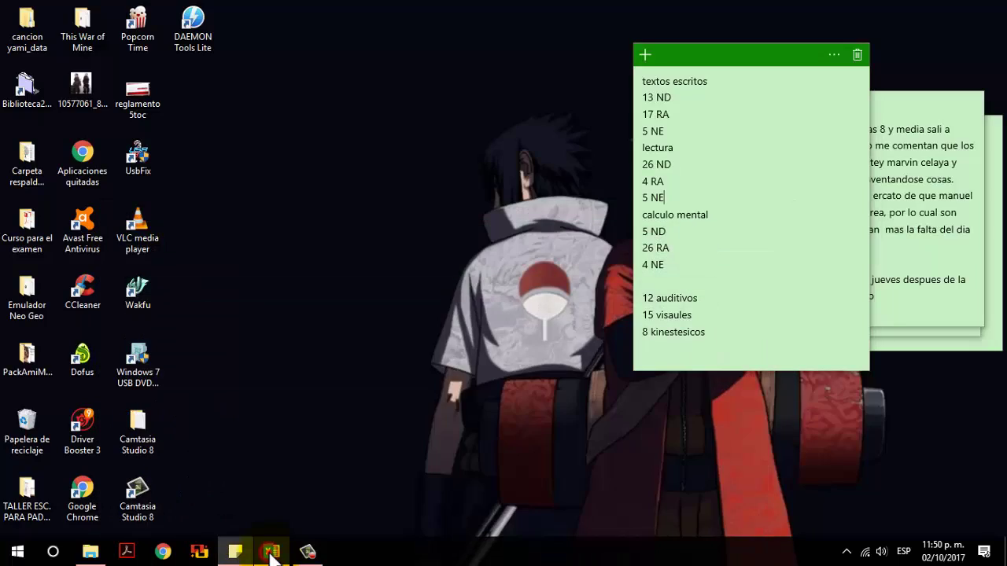
click(267, 552)
click(236, 553)
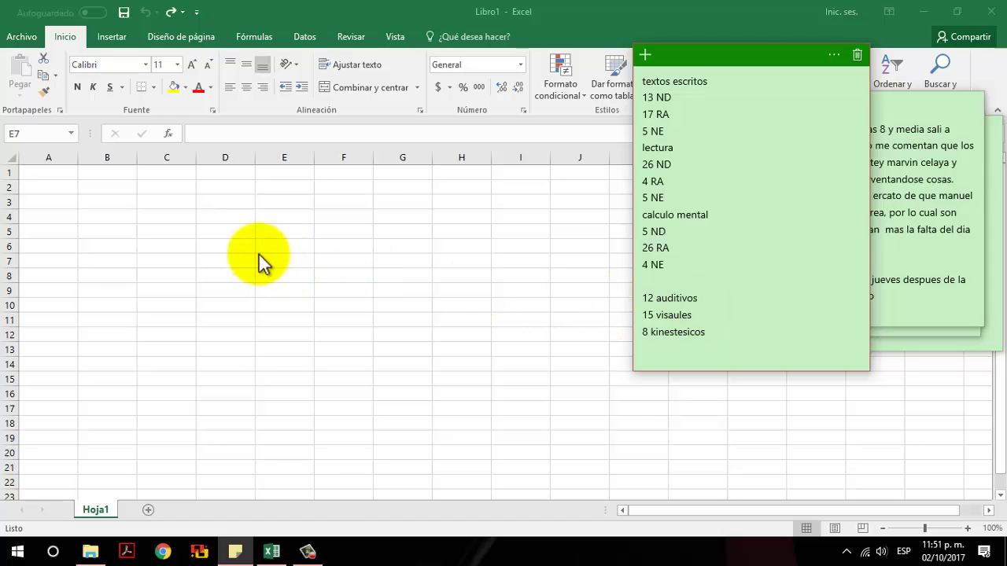
- Enter the row labels CANAL DE APRENDIZAJE in C6 and CANTIDAD DE ALUMNOS in C7
click(176, 245)
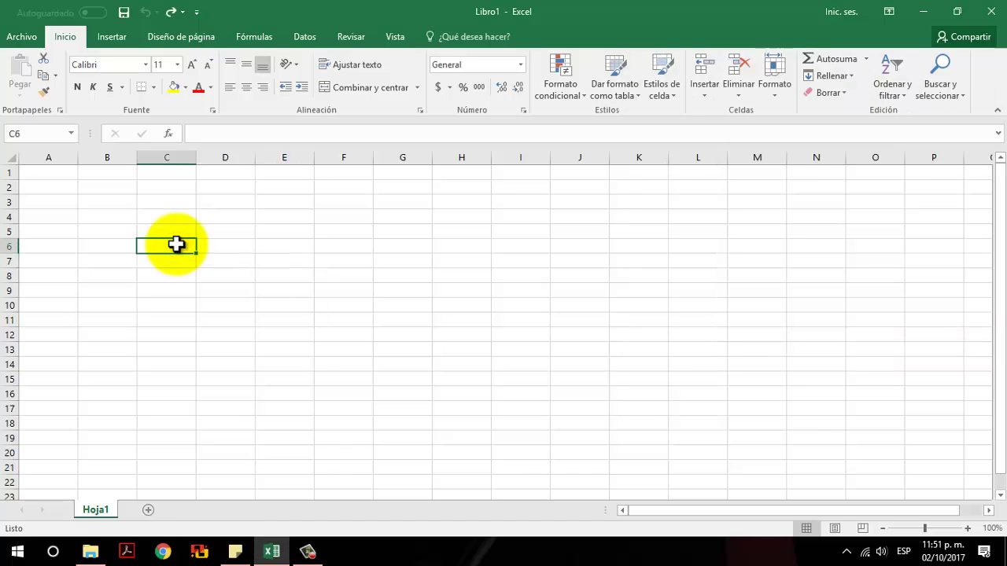
text(CANAL)
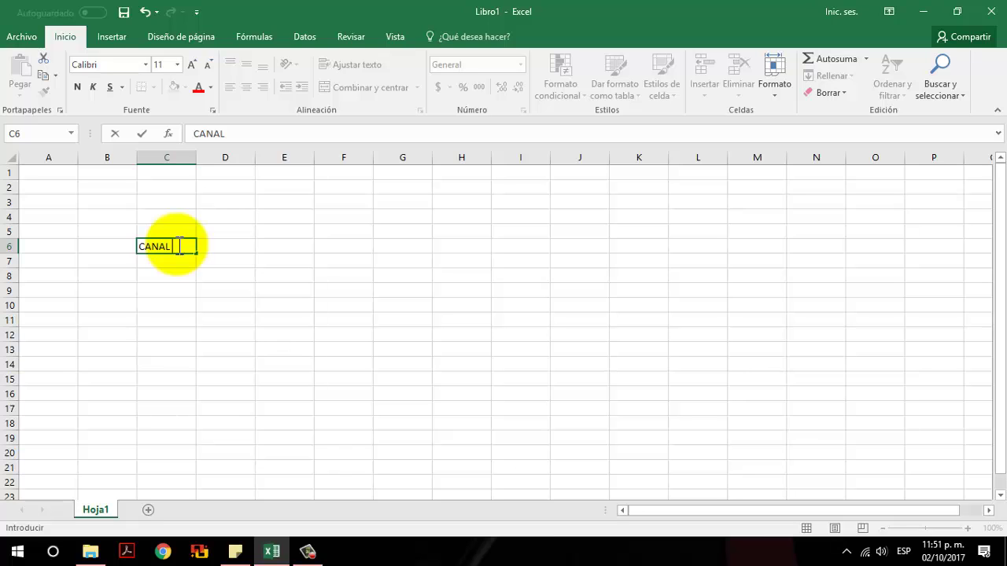
text( DE APRENDIZAJE)
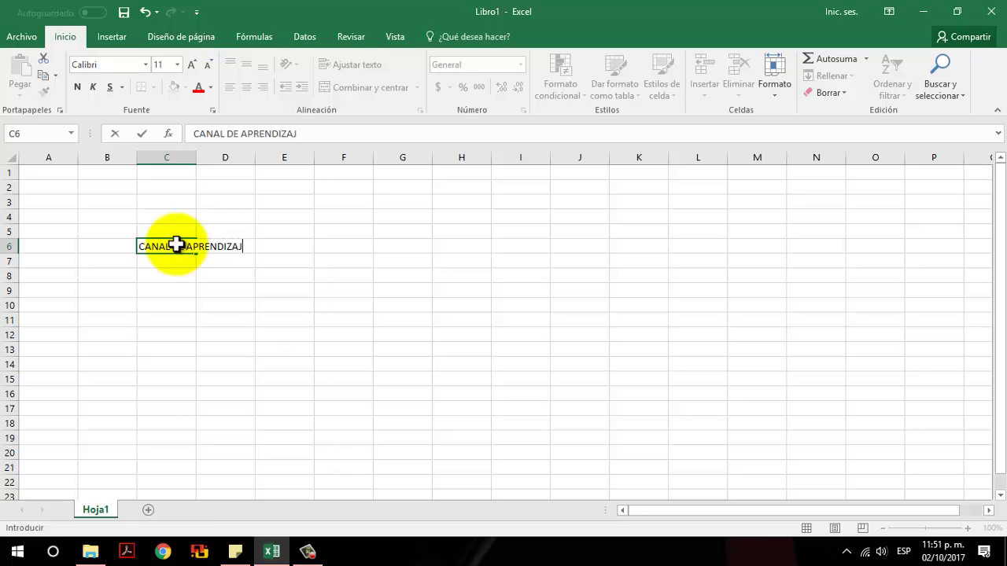
key(Return)
text(CANTIDAD DE ALUMNOS)
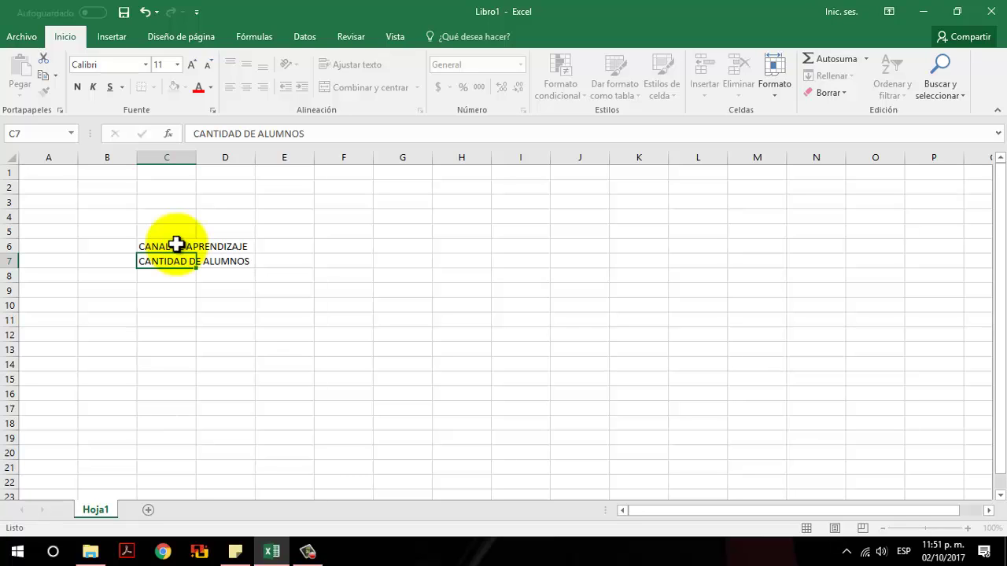
key(Return)
- Enter the column headings AUDITIVOS, VISUALES and KINESTESICOS in cells D6 to F6
key(Up)
key(Up)
key(Right)
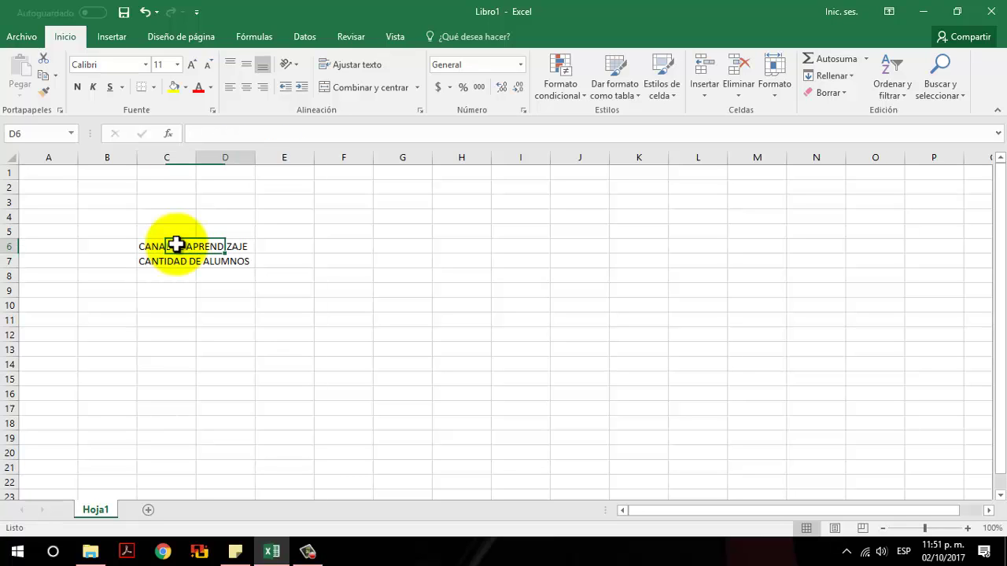
text(AUDITIVO)
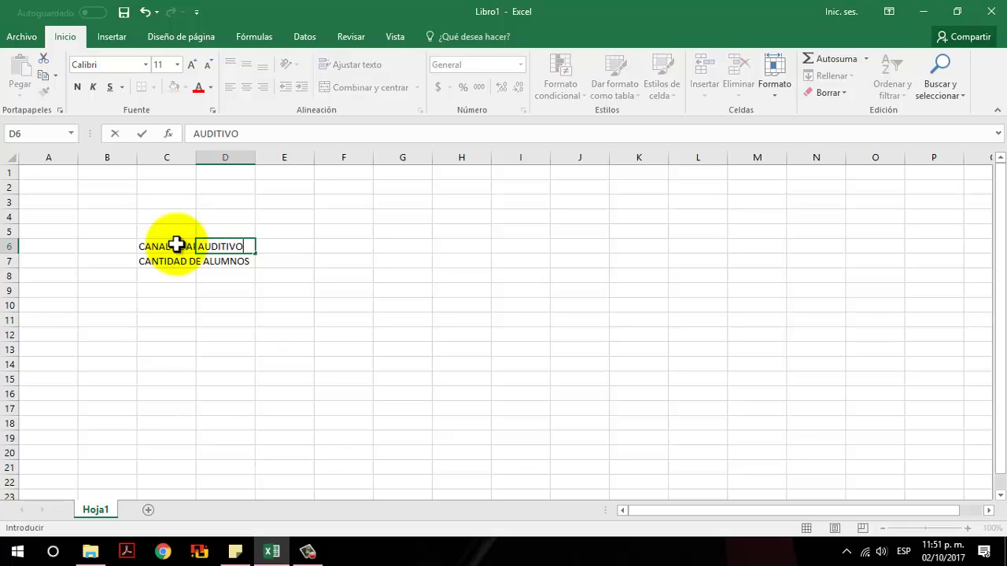
text(S)
key(Right)
text(VISAU)
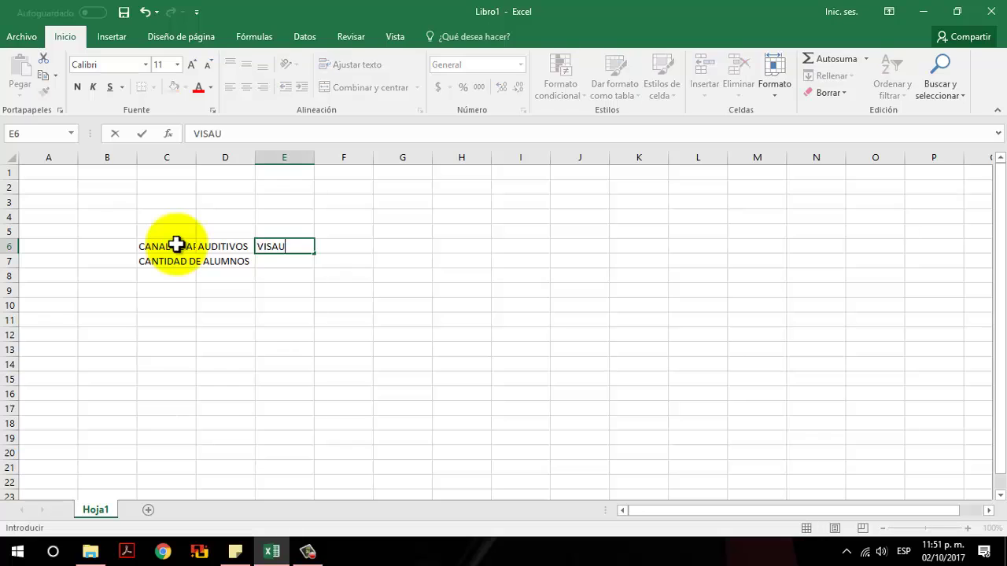
text(LES)
key(Return)
key(Up)
key(Right)
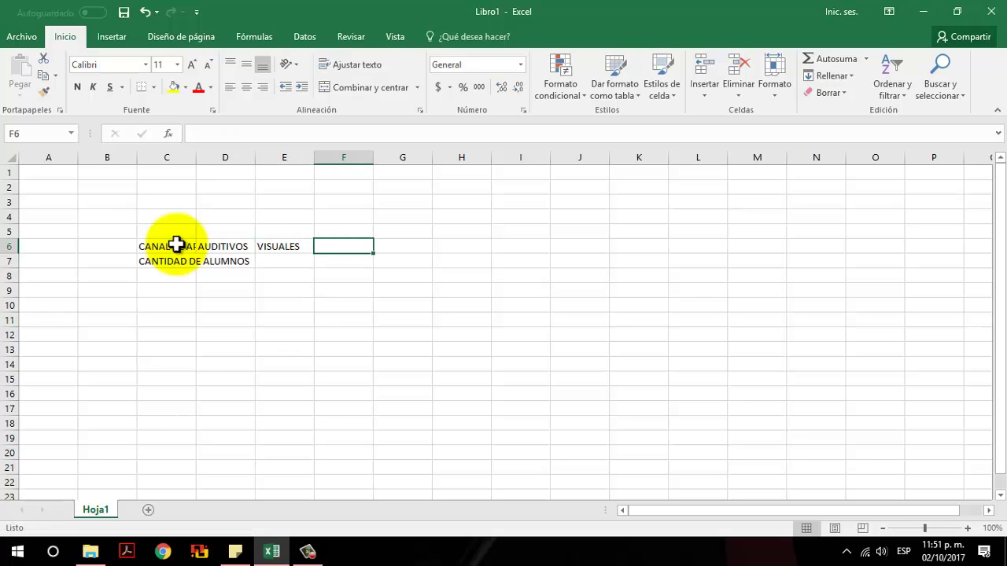
text(KINESTESICOS)
key(Return)
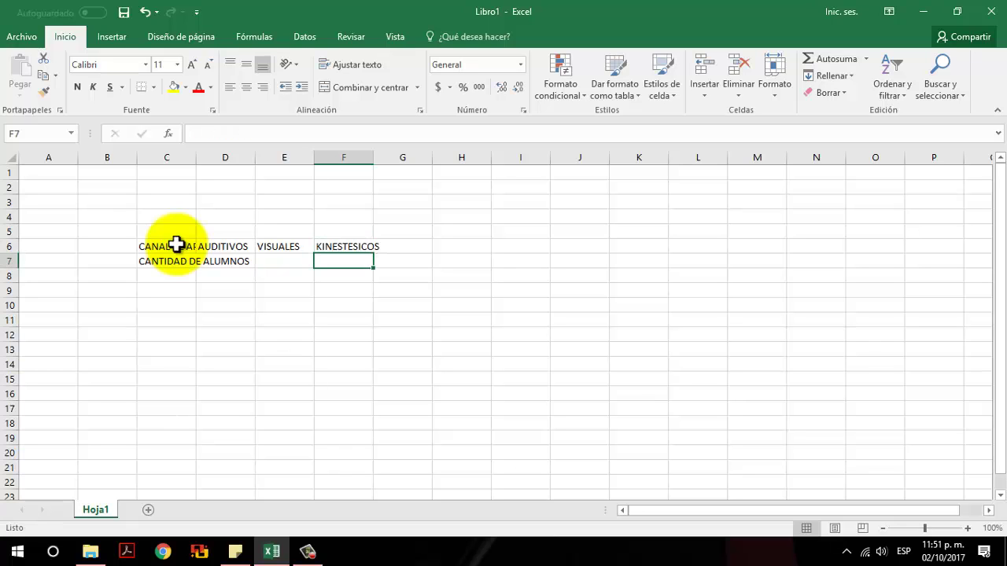
- Fill in the student counts 12, 15 and 8 in cells D7 to F7 beneath the headings
key(Left)
key(Left)
text(12)
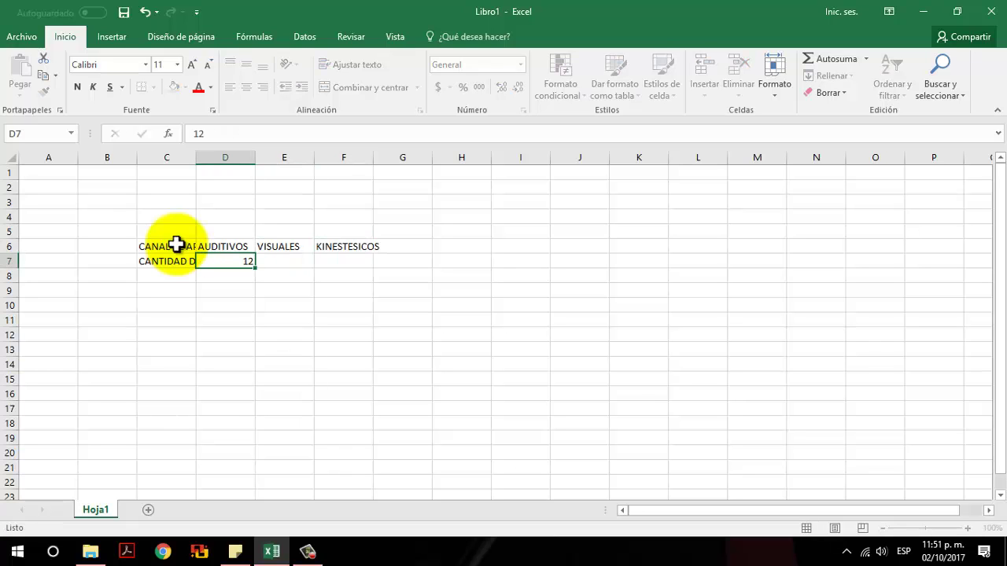
key(Tab)
text(15)
key(Tab)
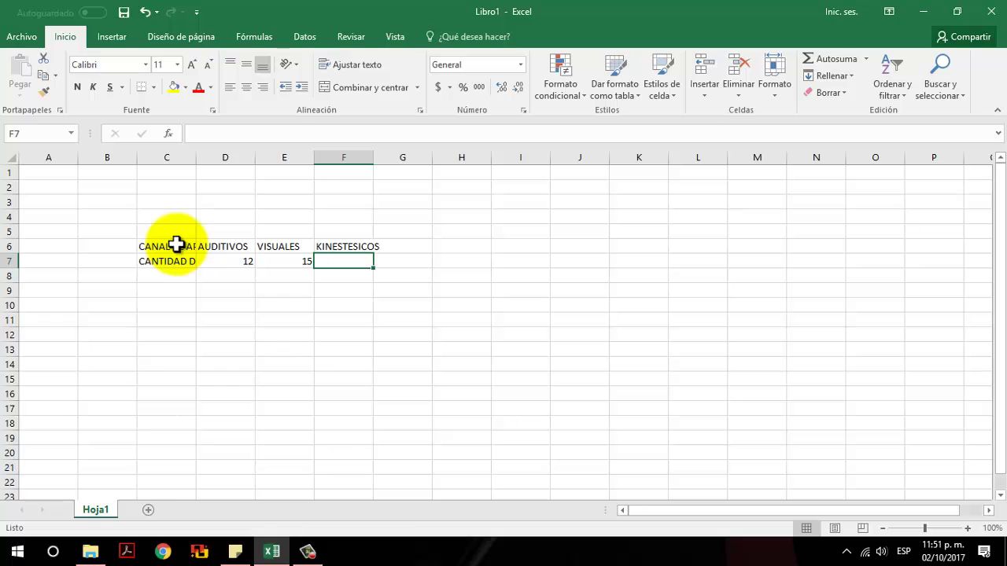
text(8)
key(Return)
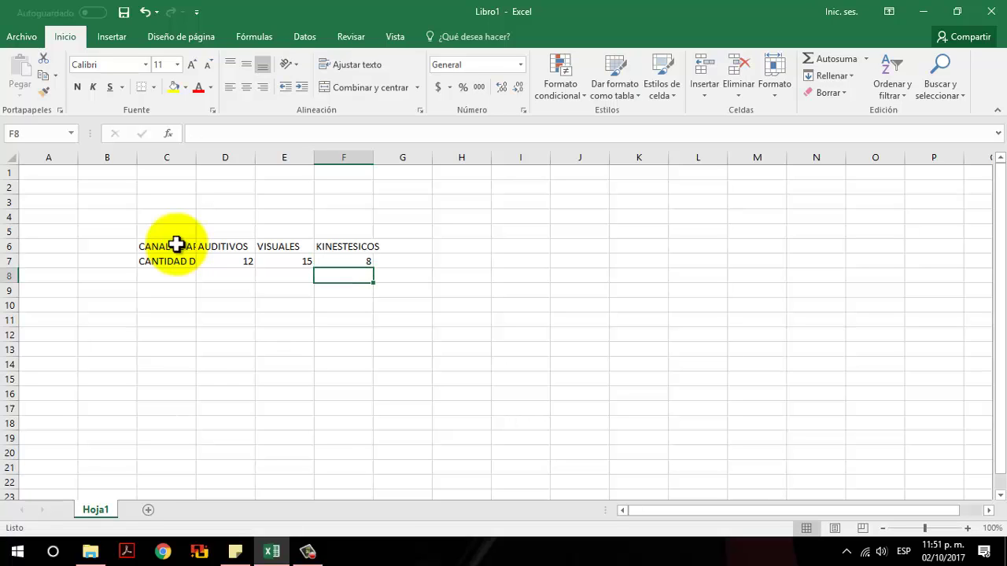
- Apply all borders to the table range C6:F7
click(176, 245)
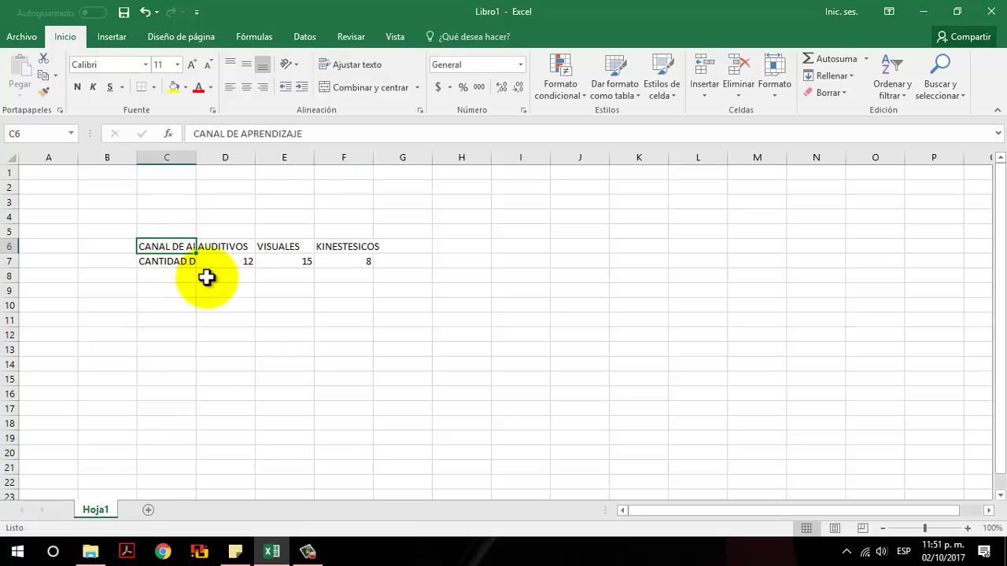
click(174, 263)
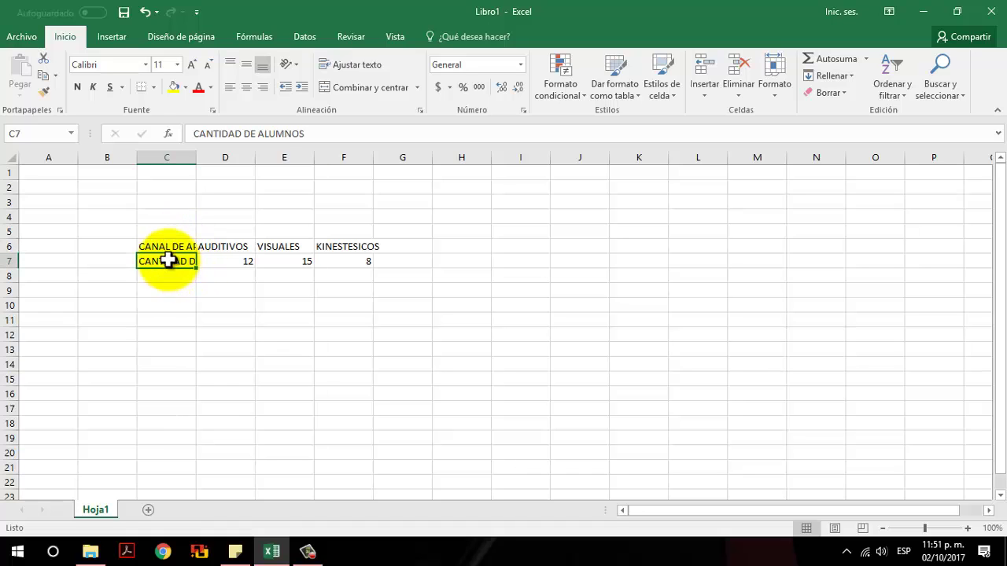
drag(160, 245, 340, 260)
click(153, 86)
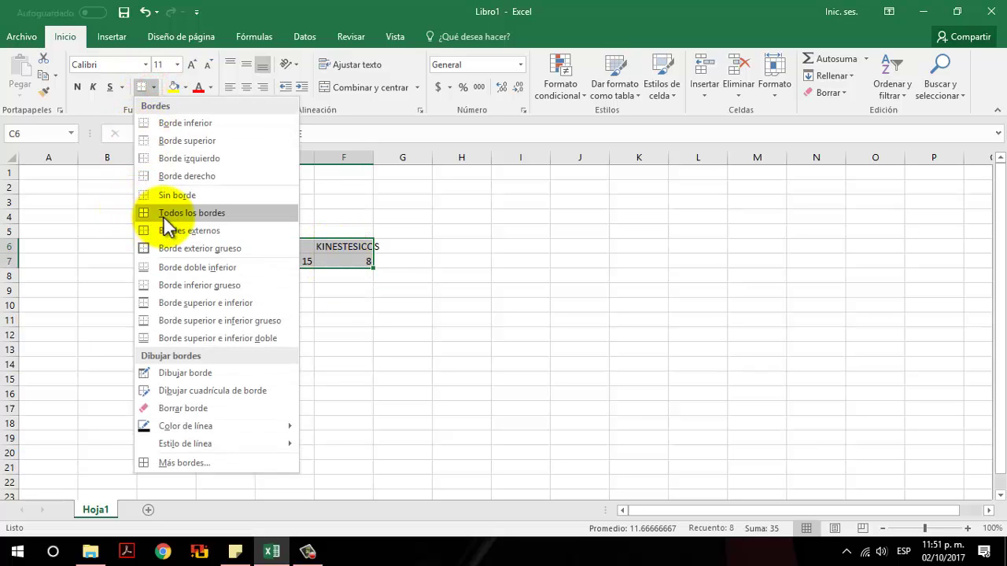
click(163, 217)
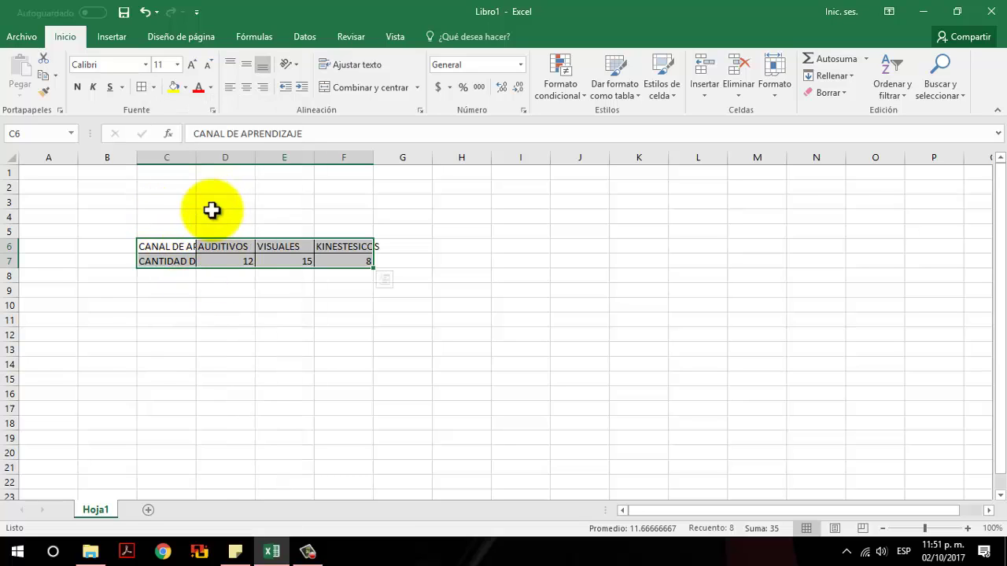
- Fill the heading cells with medium theme shades: AUDITIVOS green, VISUALES blue and KINESTESICOS gold
click(204, 262)
click(234, 247)
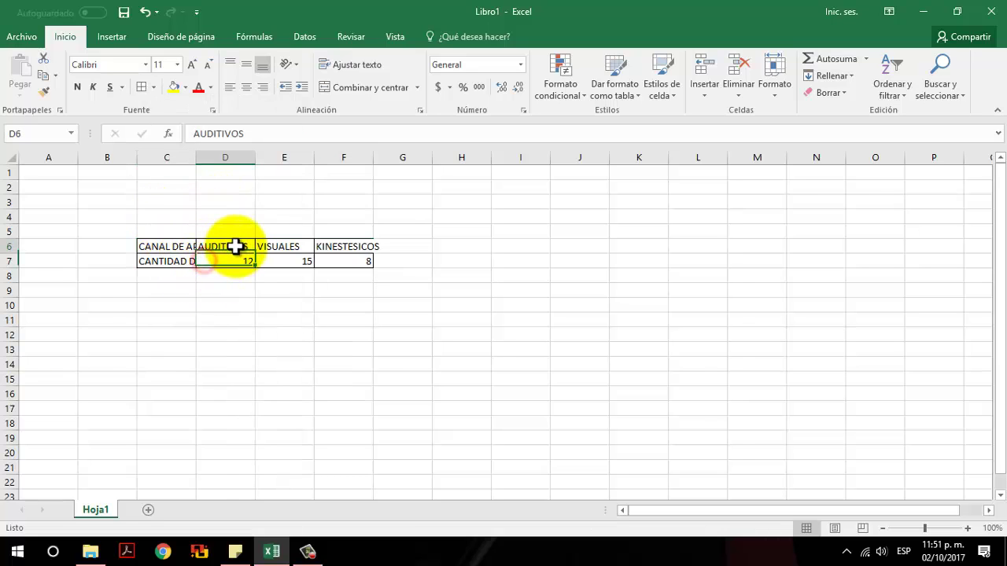
click(187, 87)
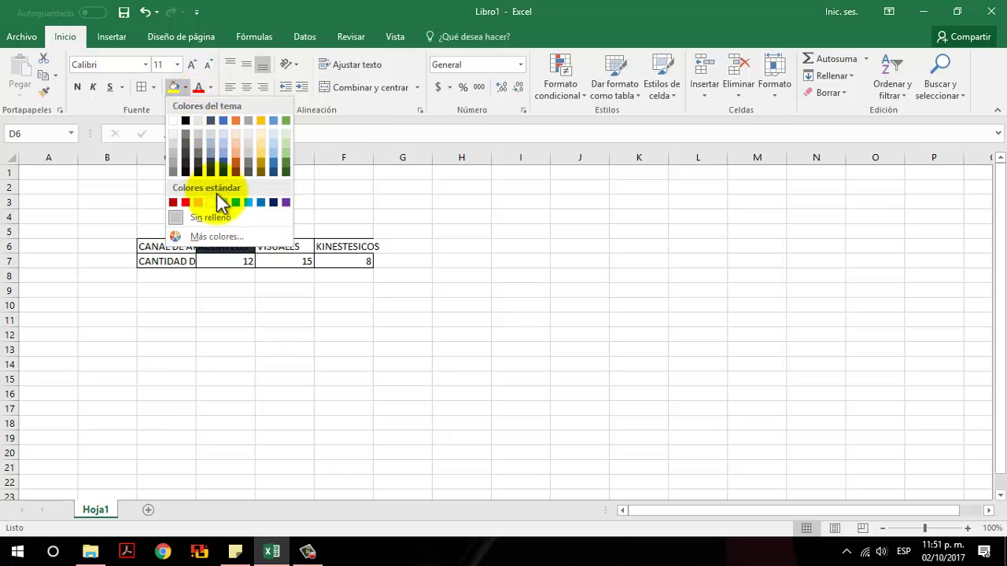
click(287, 150)
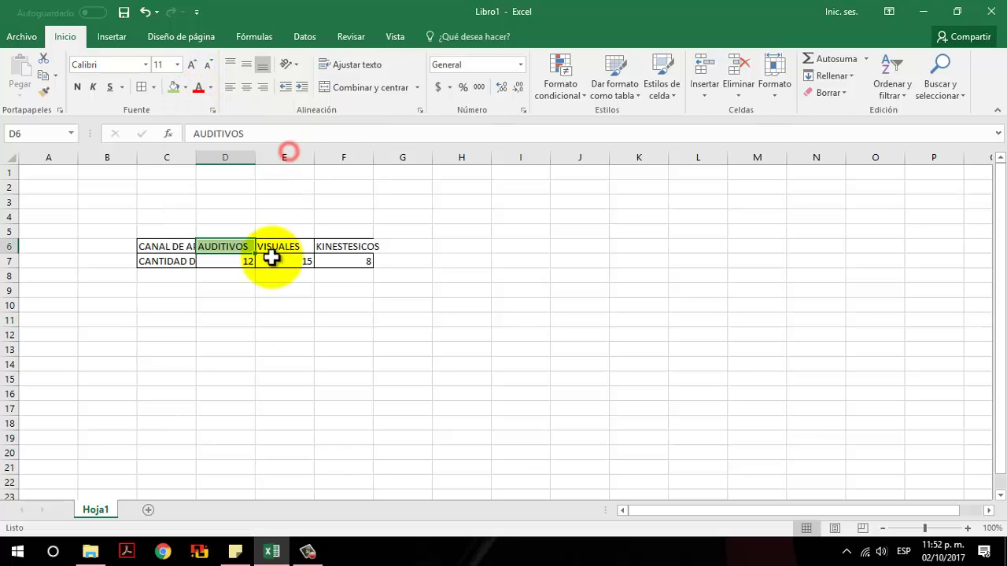
click(281, 252)
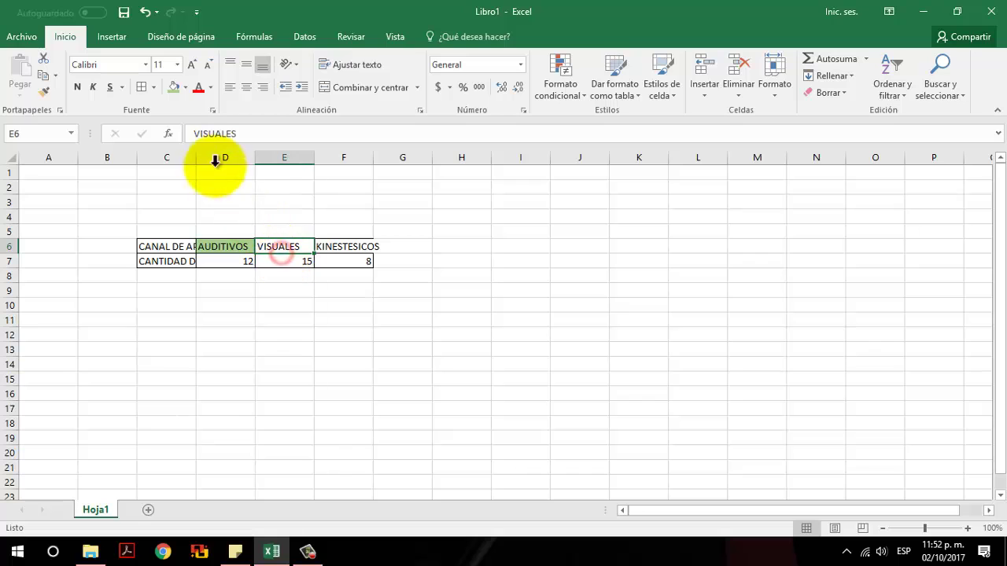
click(185, 87)
click(271, 149)
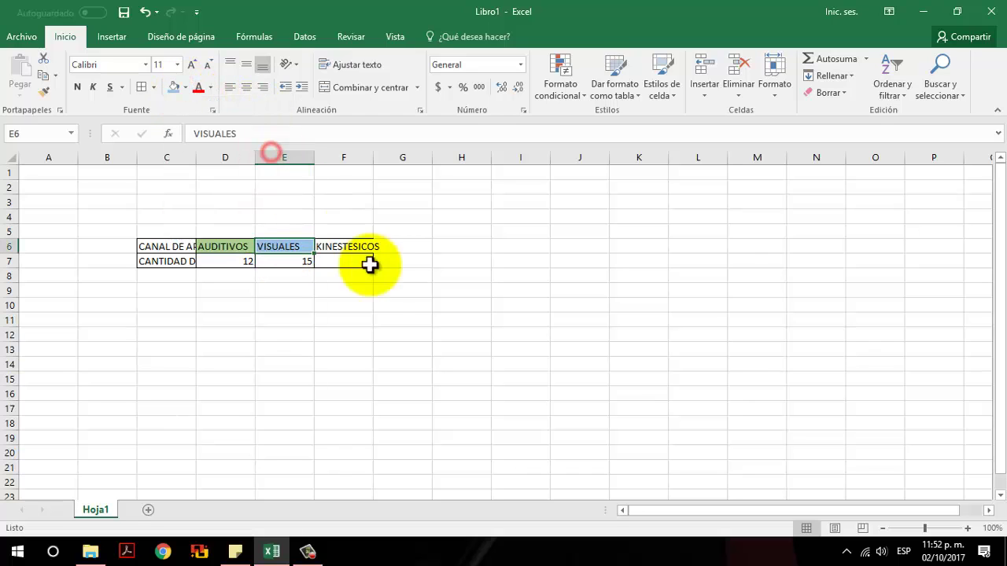
click(338, 240)
click(186, 87)
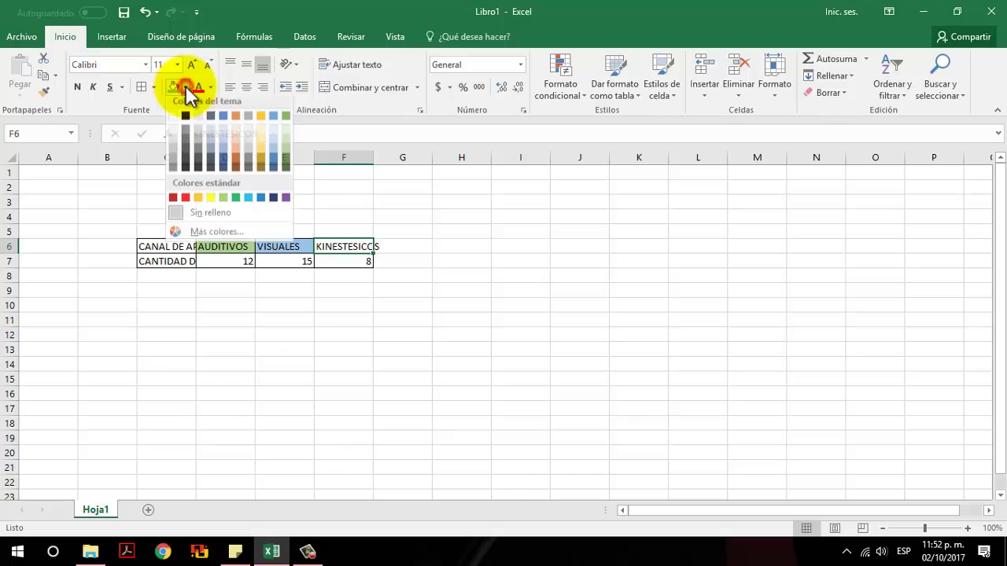
click(259, 157)
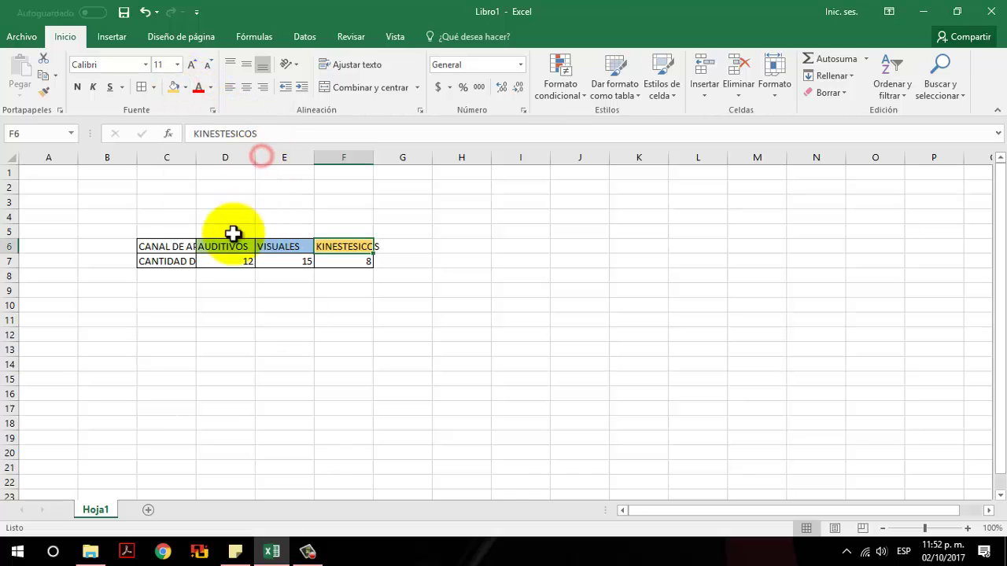
- Shade the count cells with the lightest tints of their heading colours: D7 green, E7 blue and F7 gold
click(231, 255)
click(186, 87)
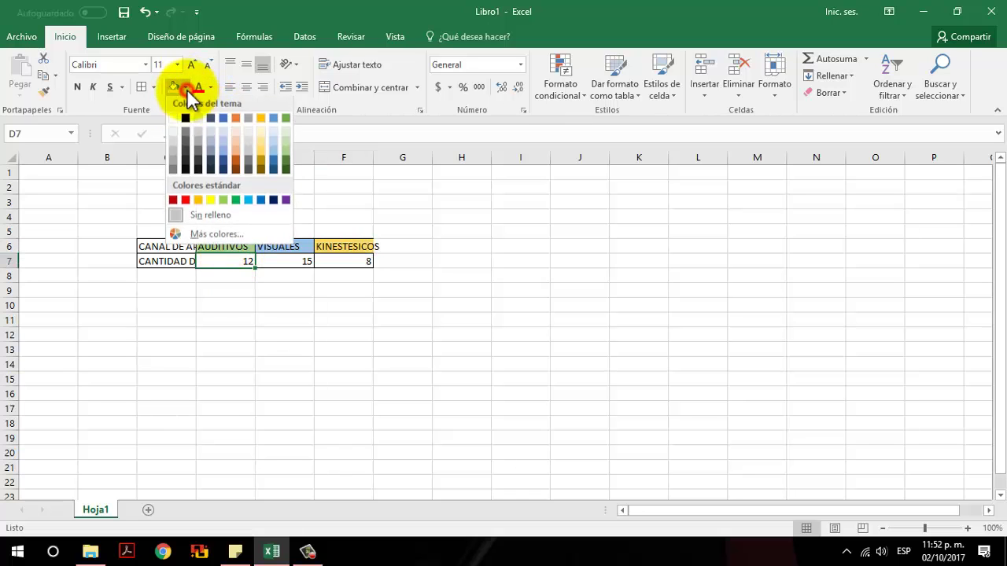
click(284, 132)
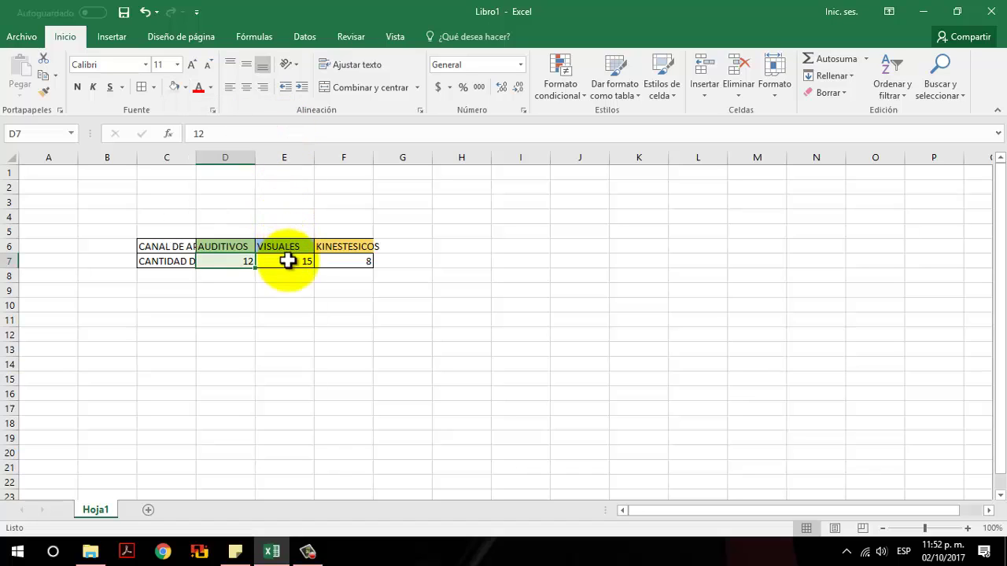
click(286, 261)
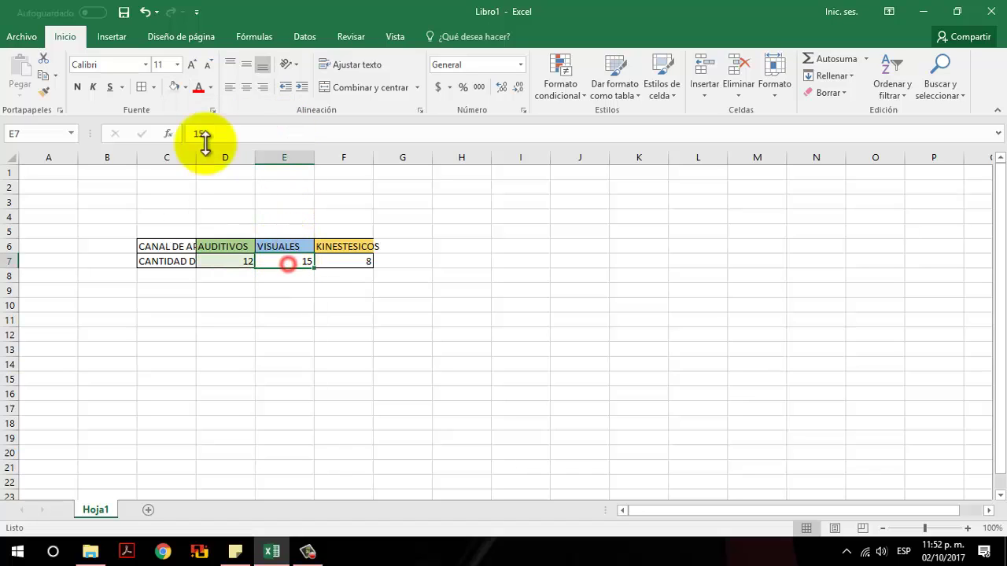
click(186, 88)
click(273, 131)
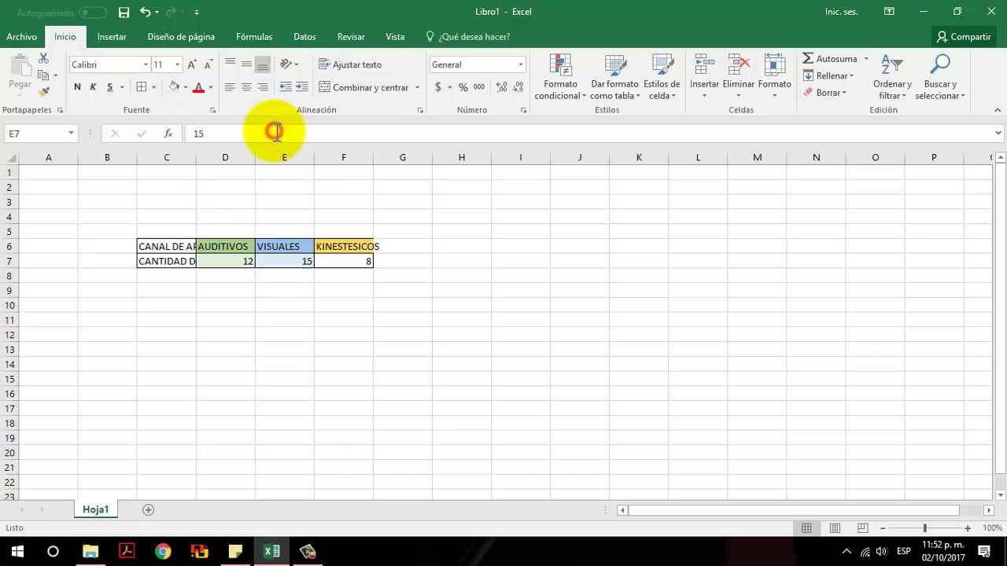
click(362, 261)
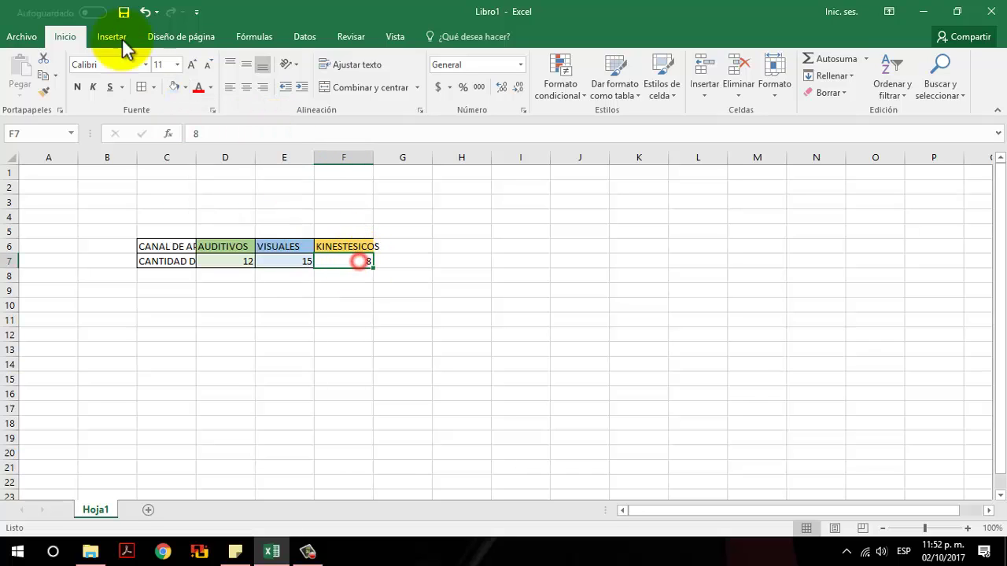
click(186, 88)
click(260, 137)
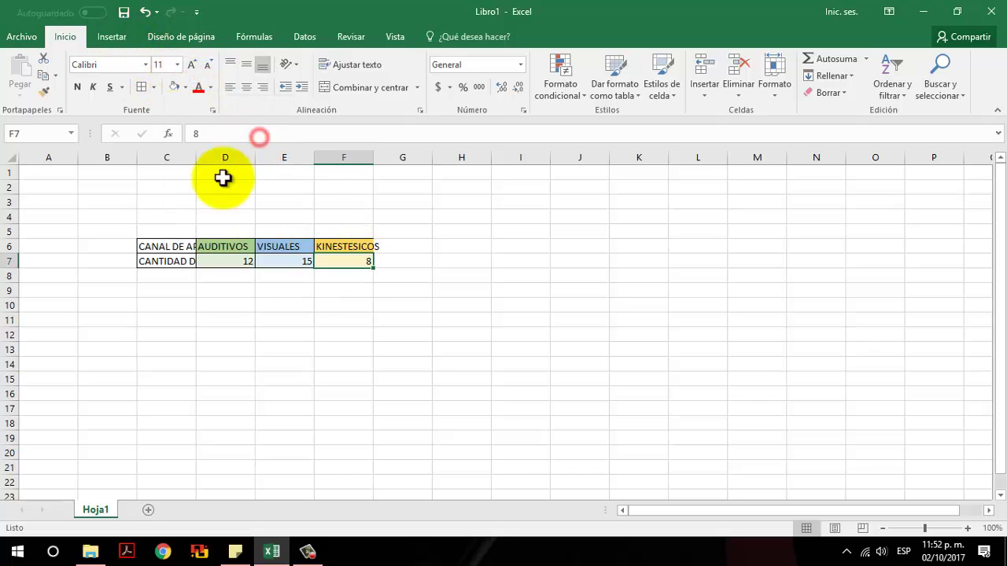
drag(174, 245, 172, 260)
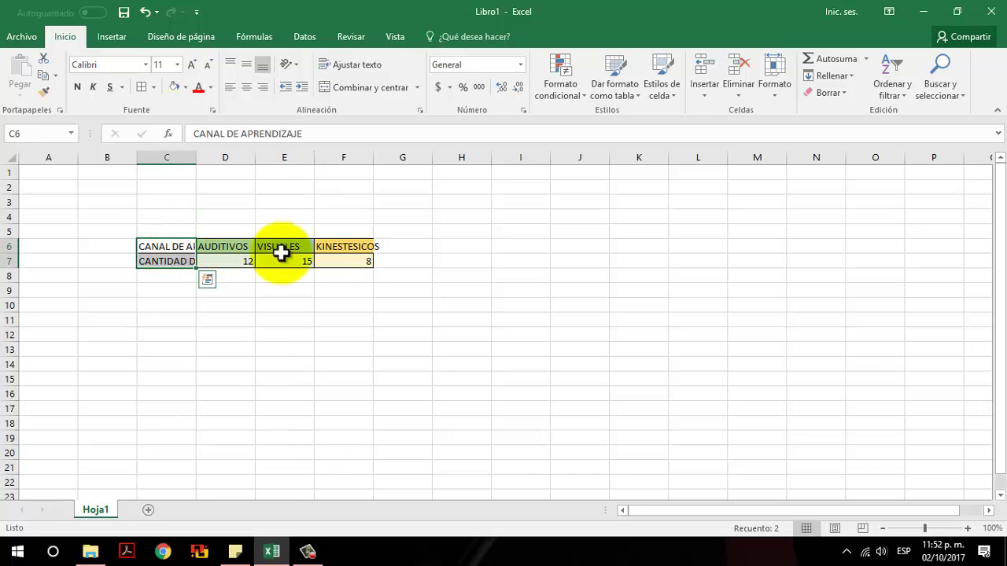
click(322, 289)
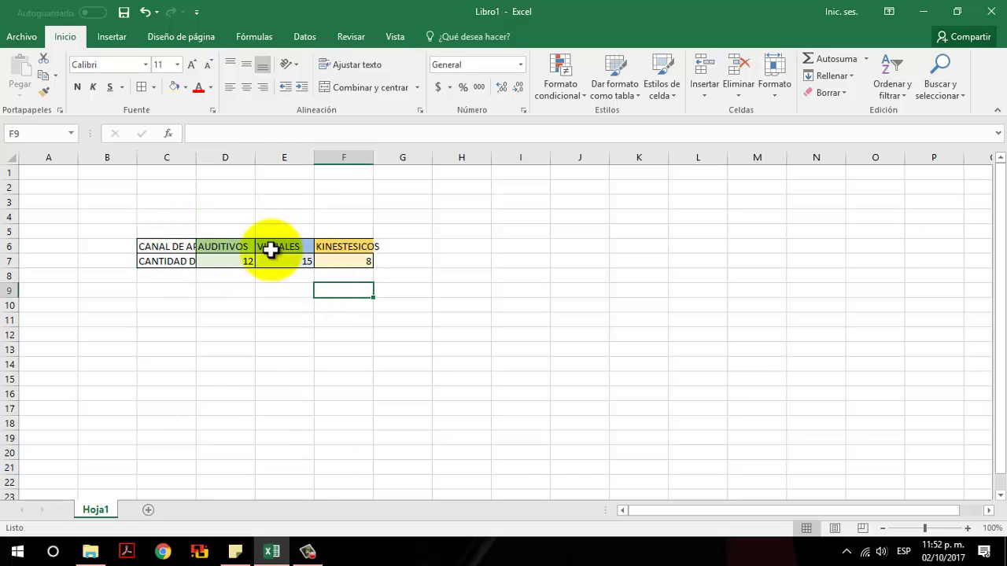
- Fit columns C and D to their text and centre the contents of C6:F7 horizontally and vertically
double_click(195, 159)
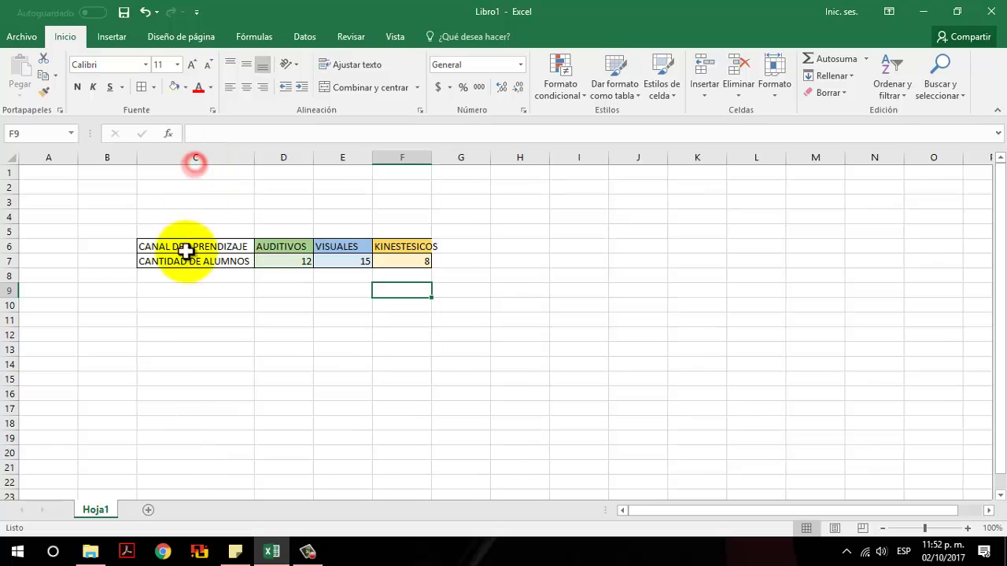
drag(183, 246, 393, 261)
drag(317, 153, 316, 153)
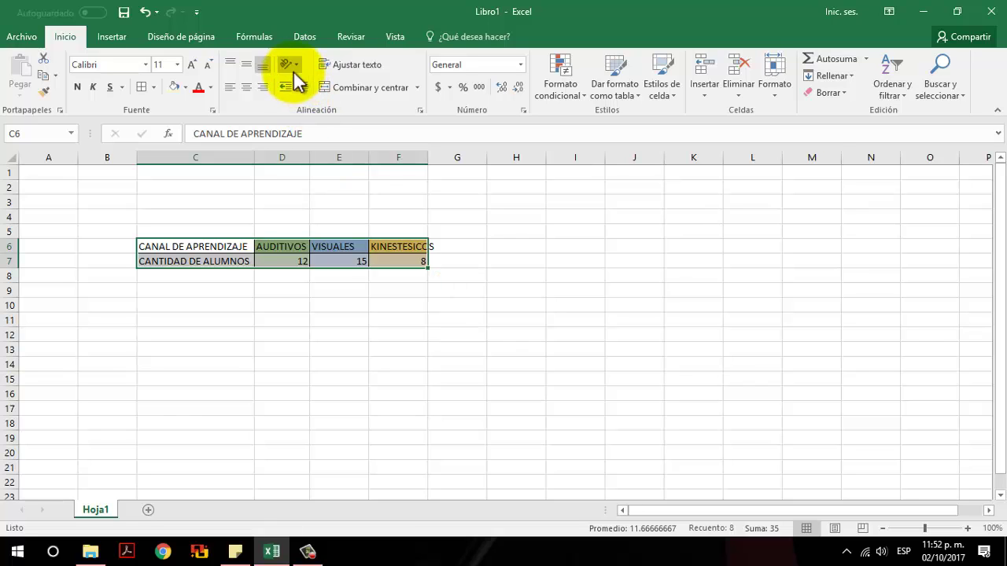
click(246, 64)
click(246, 87)
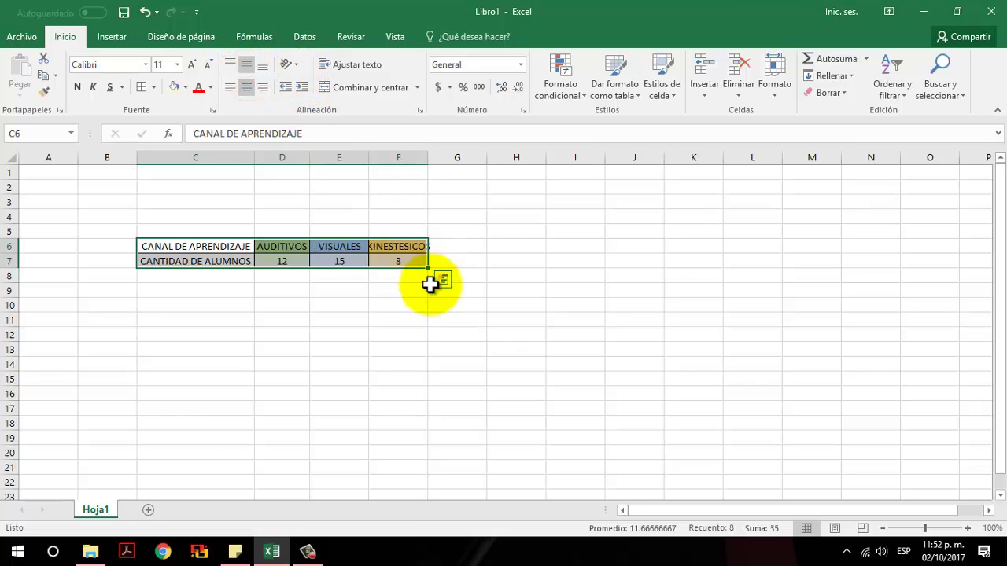
click(405, 316)
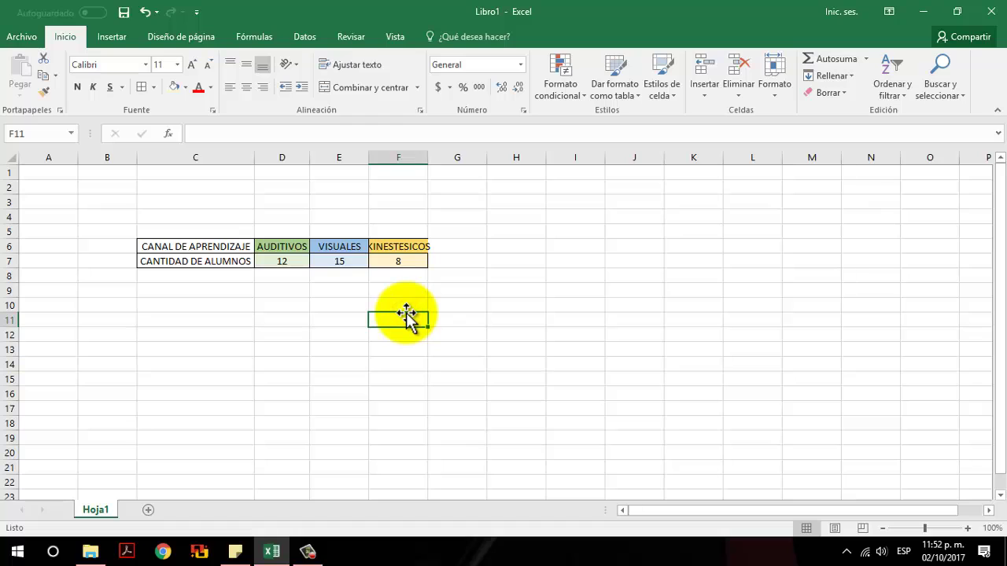
click(399, 261)
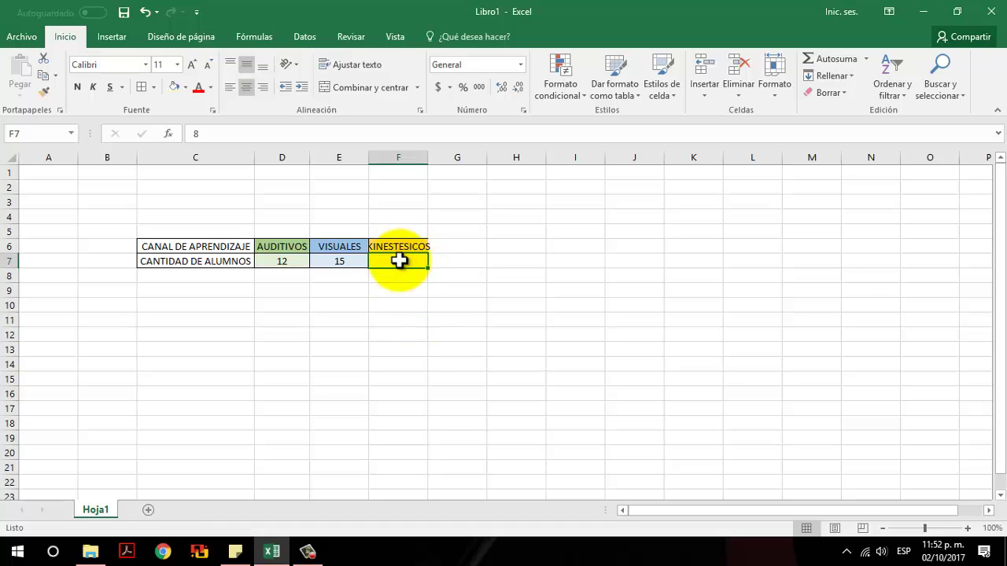
drag(411, 261, 189, 252)
click(236, 300)
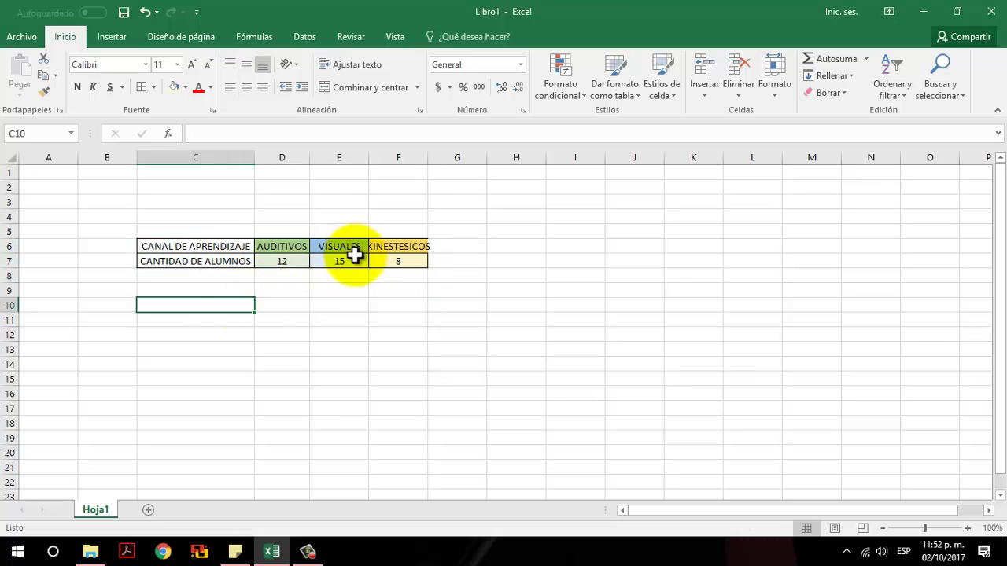
- Preview the recommended column, pie and bar charts for the table, as well as the full range of chart types
click(352, 261)
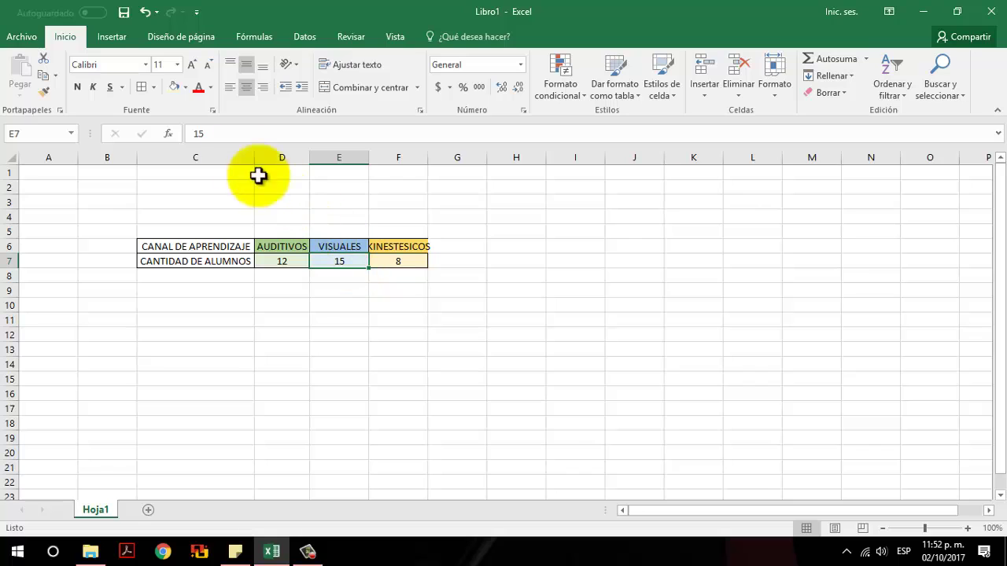
click(115, 39)
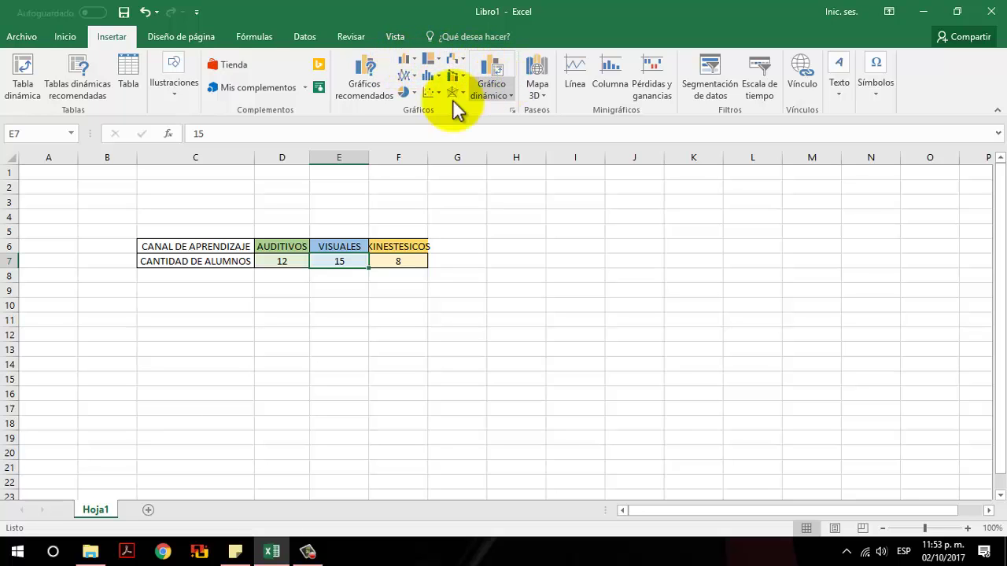
click(361, 87)
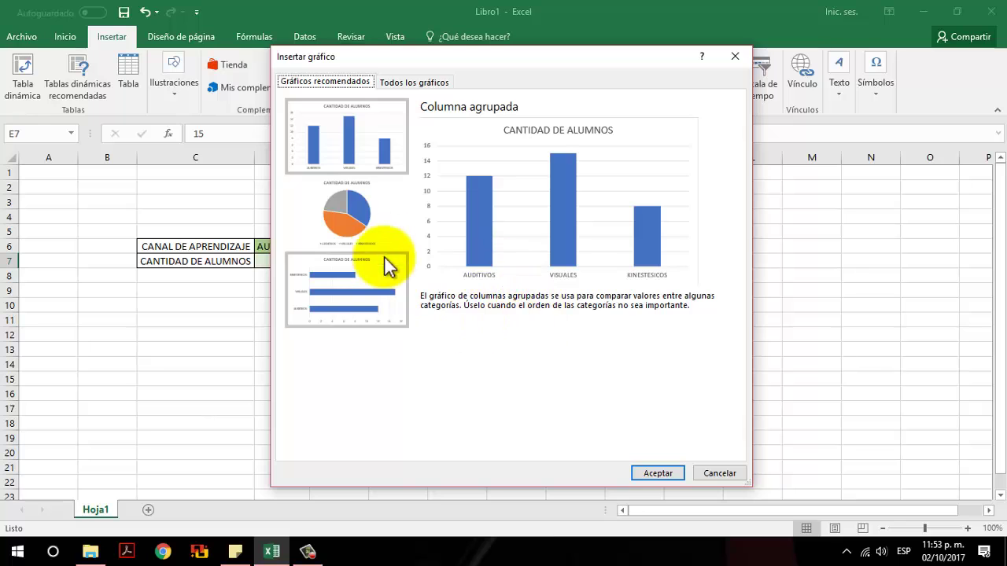
click(381, 231)
click(372, 293)
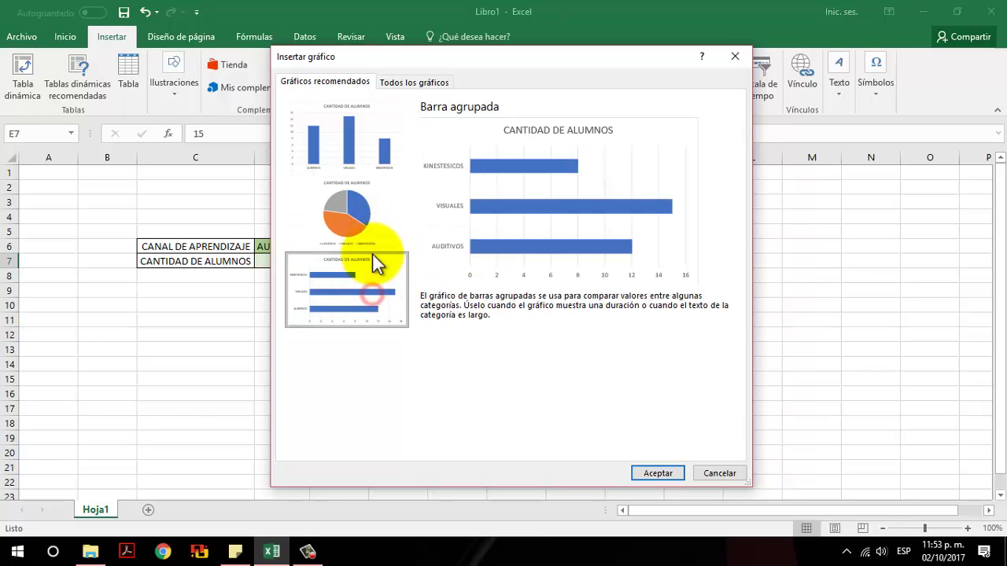
click(364, 211)
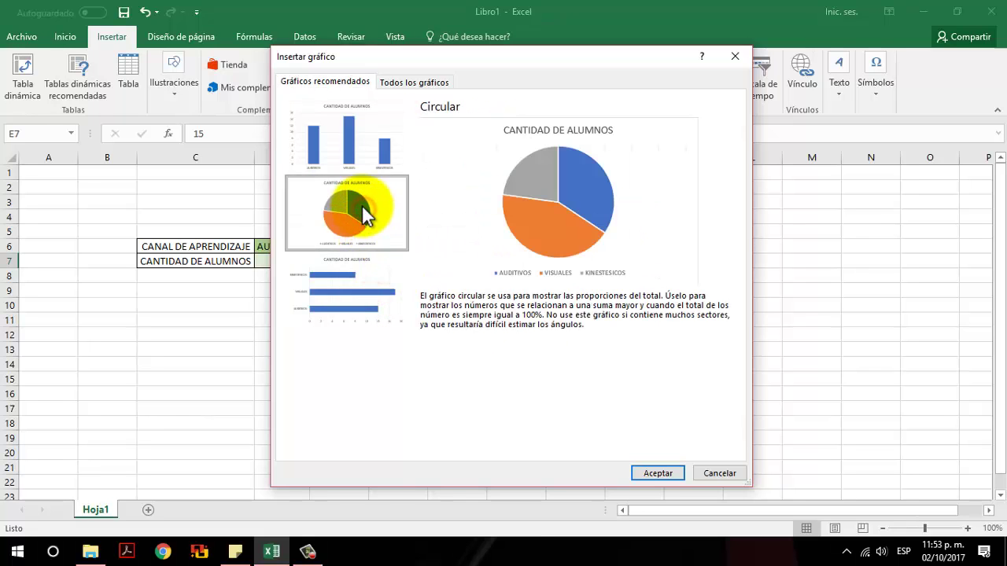
click(342, 146)
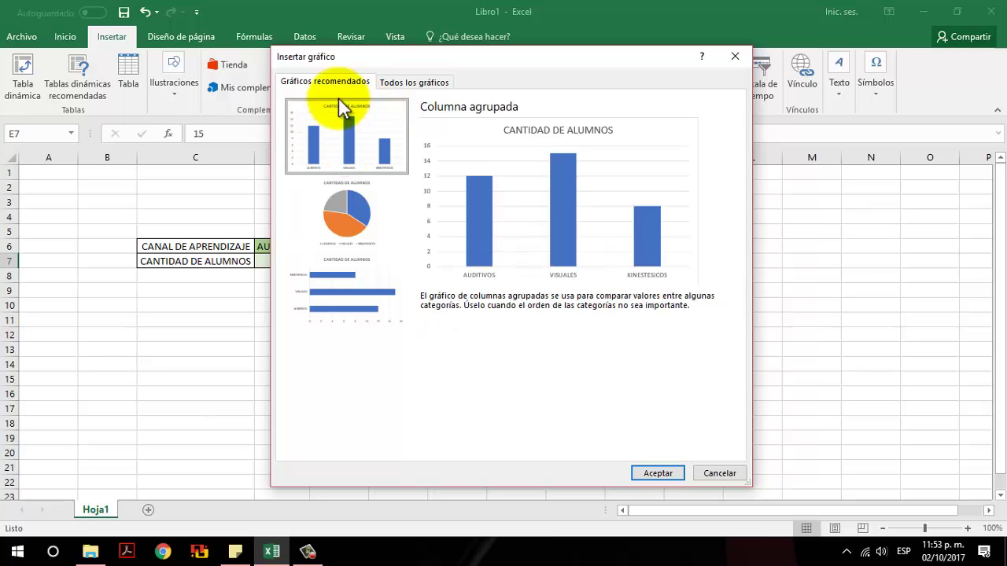
click(405, 83)
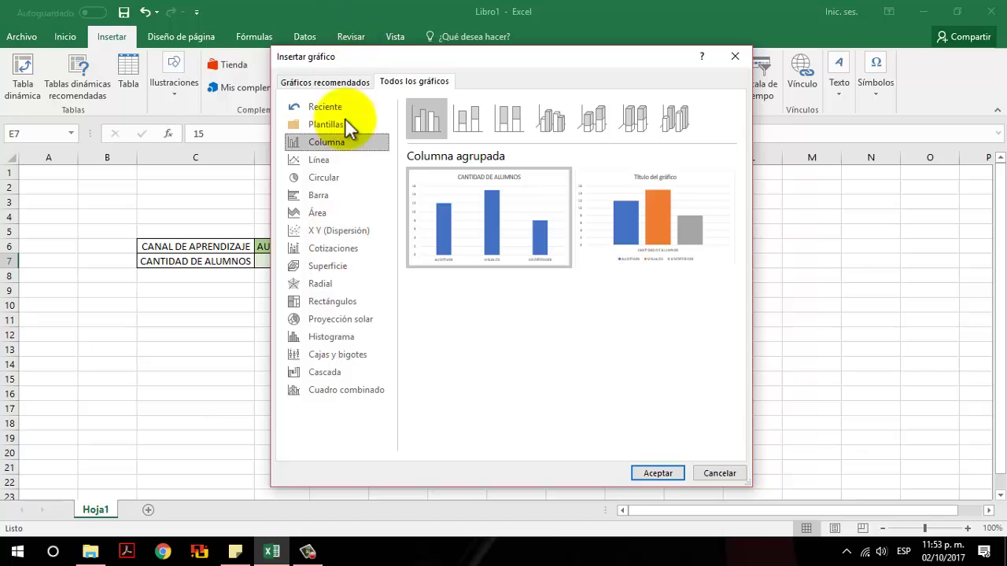
click(363, 336)
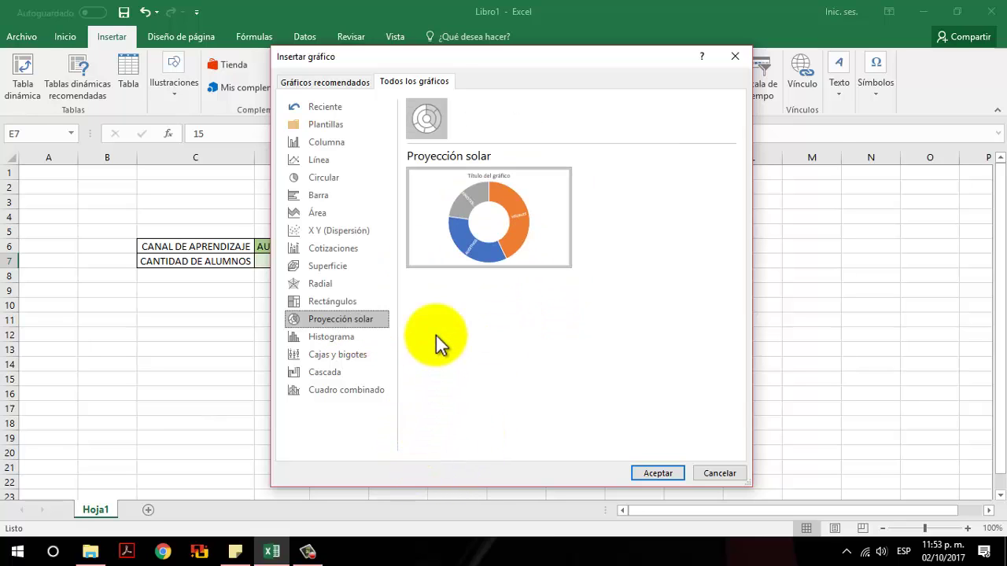
- Insert the recommended clustered column chart of the student counts and move it beside the table, starting around column H
click(348, 80)
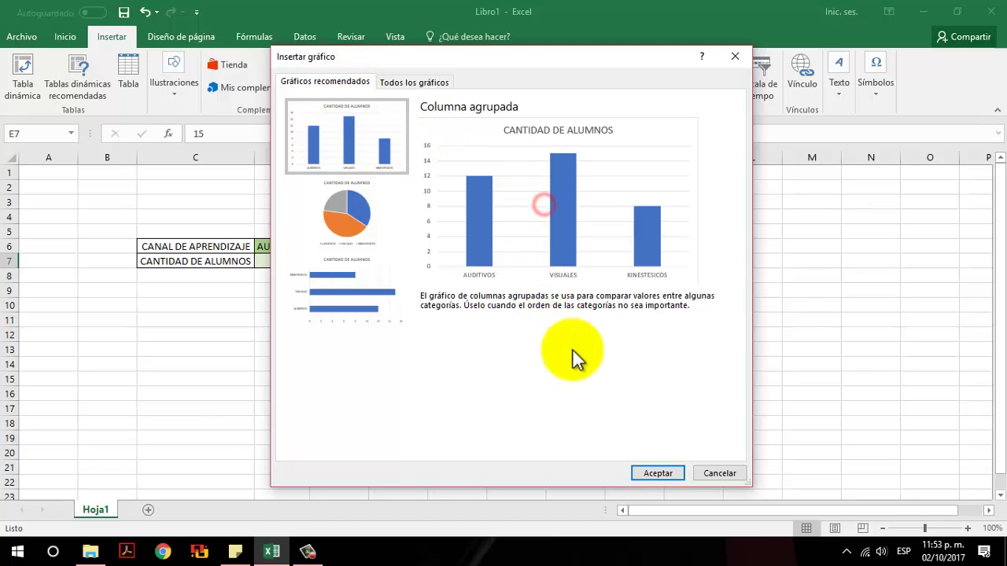
click(654, 473)
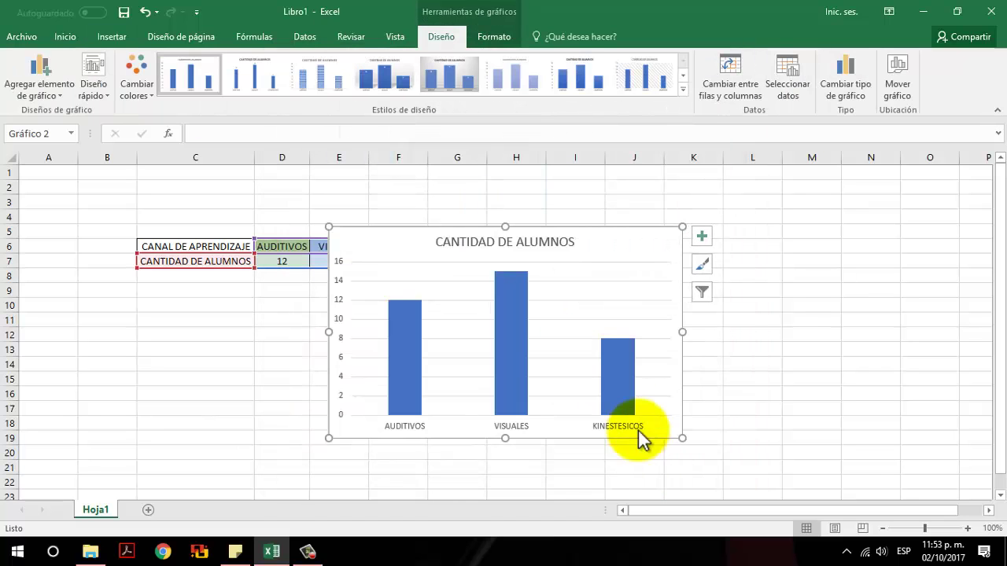
mouse_move(606, 250)
mouse_down()
mouse_move(758, 220)
mouse_move(735, 252)
mouse_move(335, 370)
mouse_move(816, 198)
mouse_move(748, 181)
mouse_move(744, 206)
mouse_up()
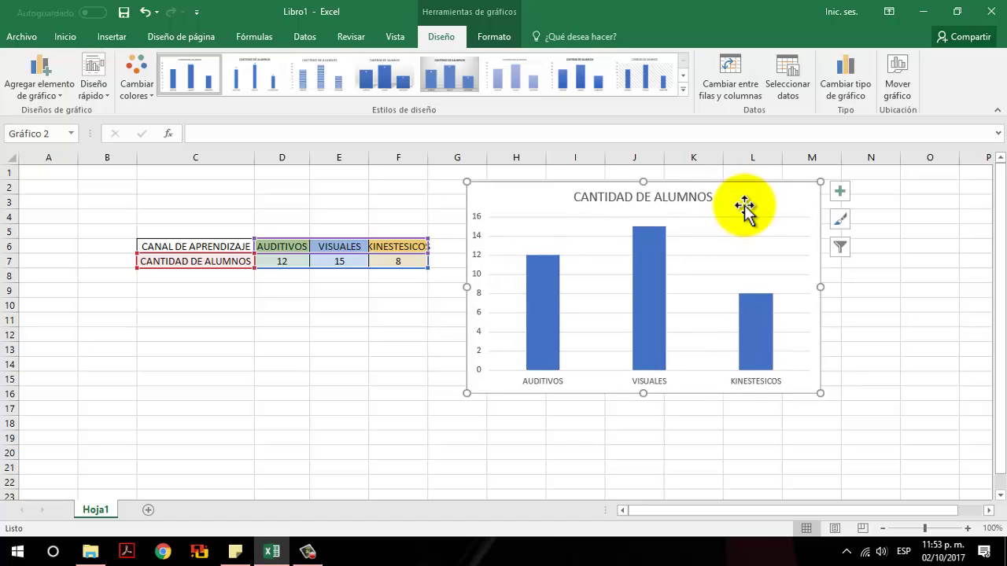
- Try out axis titles on the column chart and switch them off again
mouse_move(636, 285)
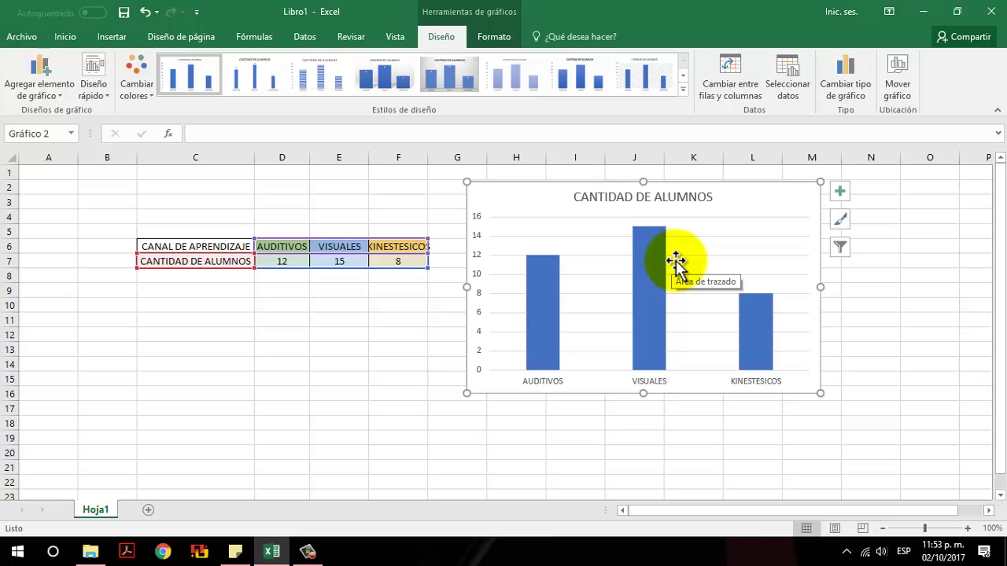
click(839, 193)
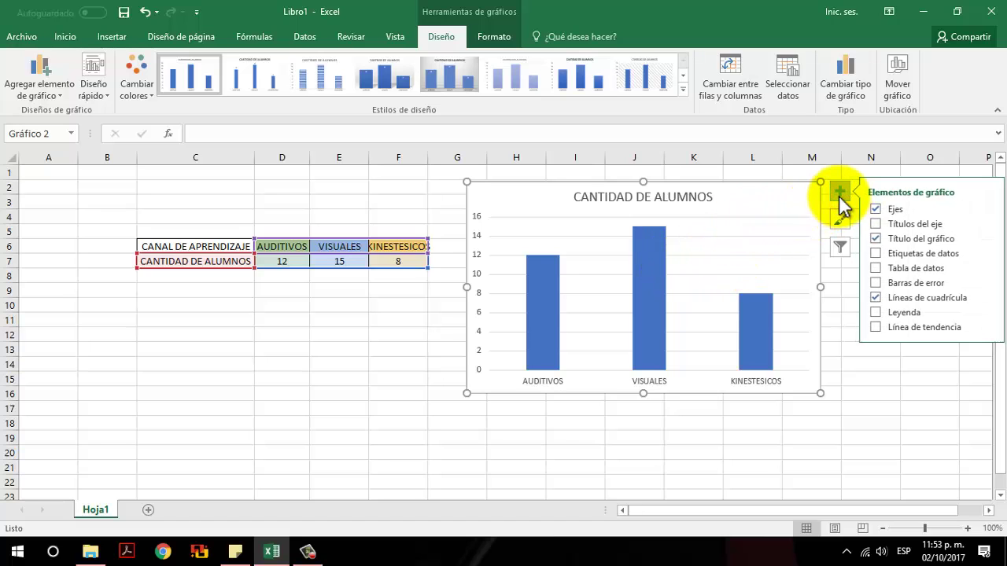
click(881, 225)
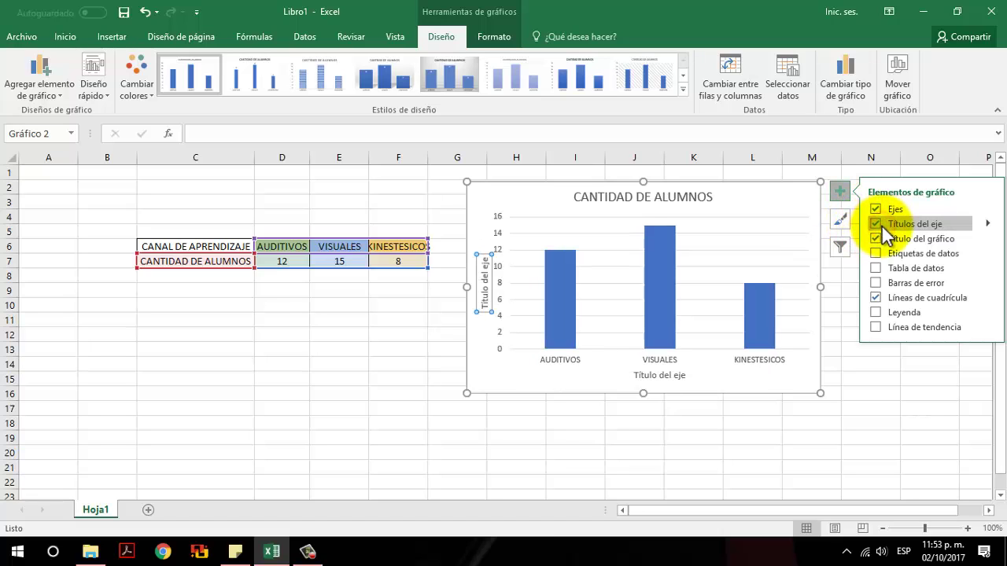
click(876, 226)
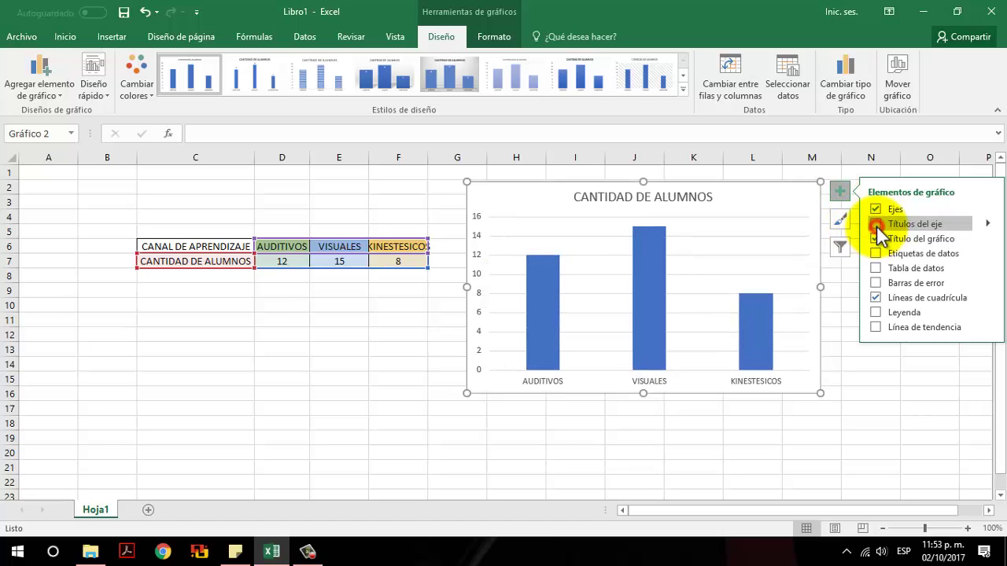
click(876, 225)
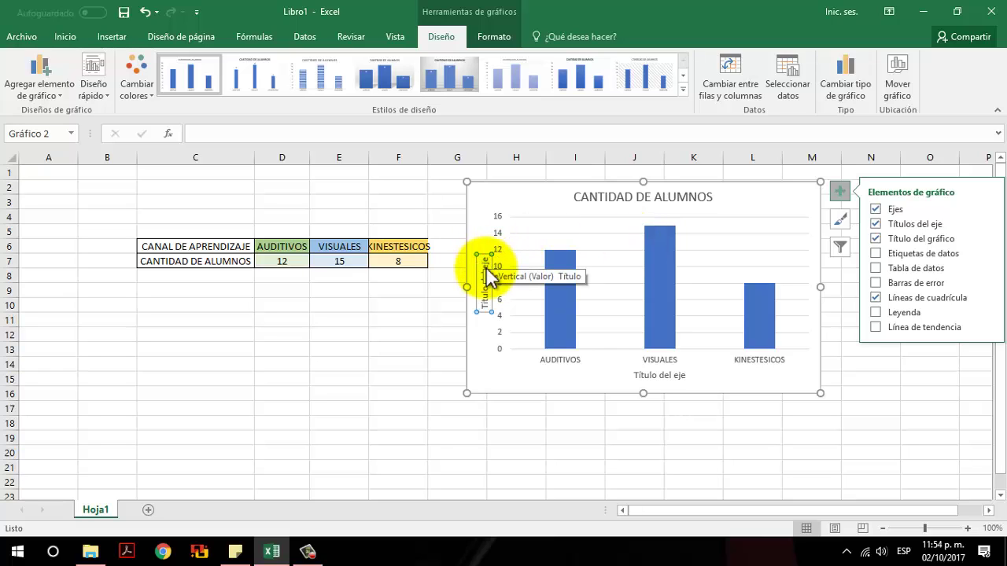
click(876, 225)
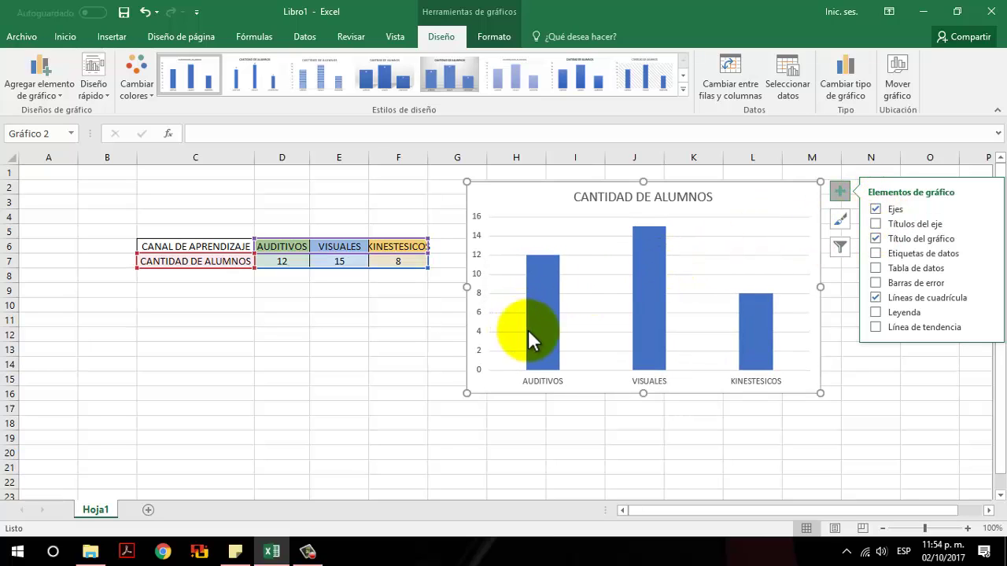
click(550, 336)
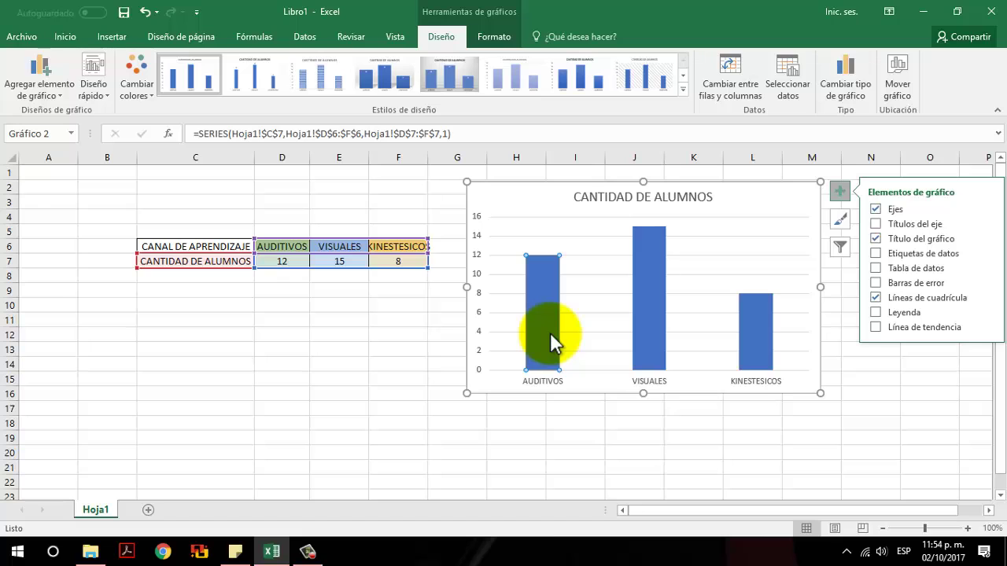
click(656, 322)
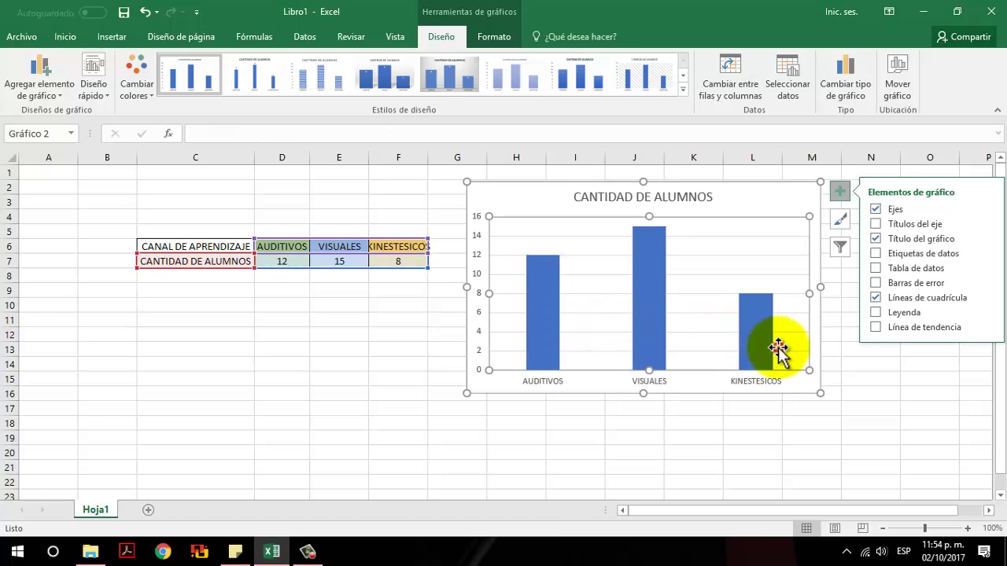
click(756, 347)
click(532, 329)
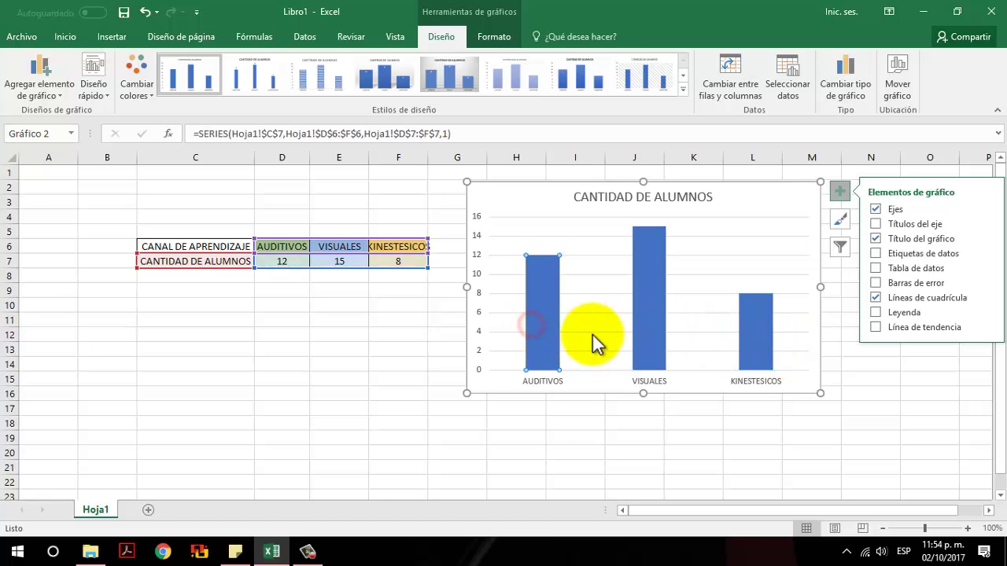
click(638, 327)
click(762, 321)
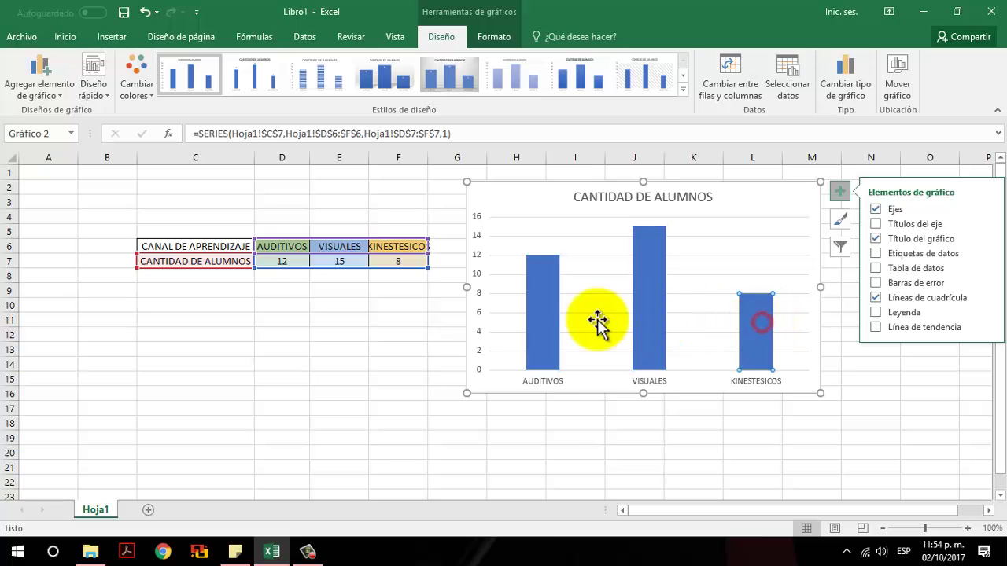
click(557, 325)
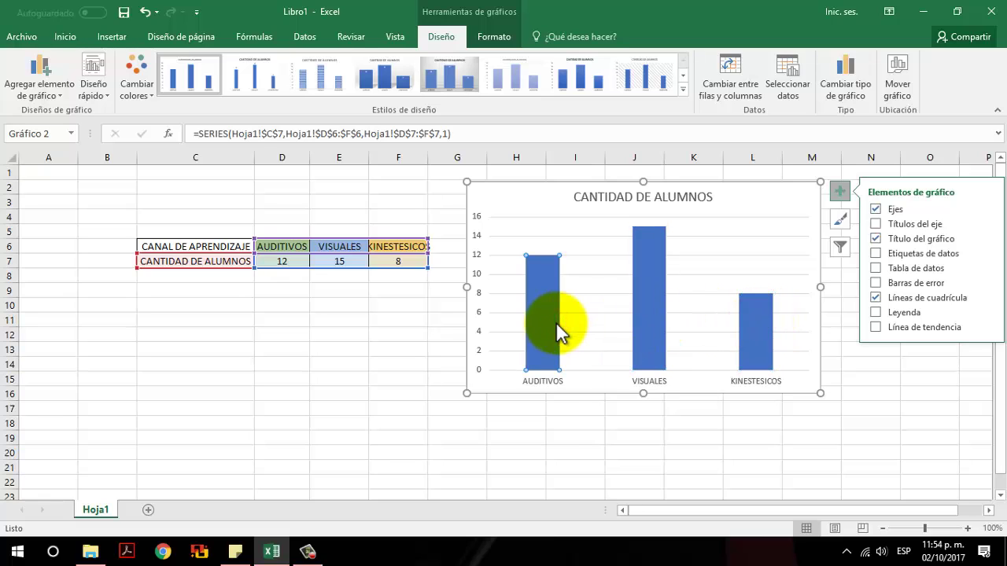
click(547, 331)
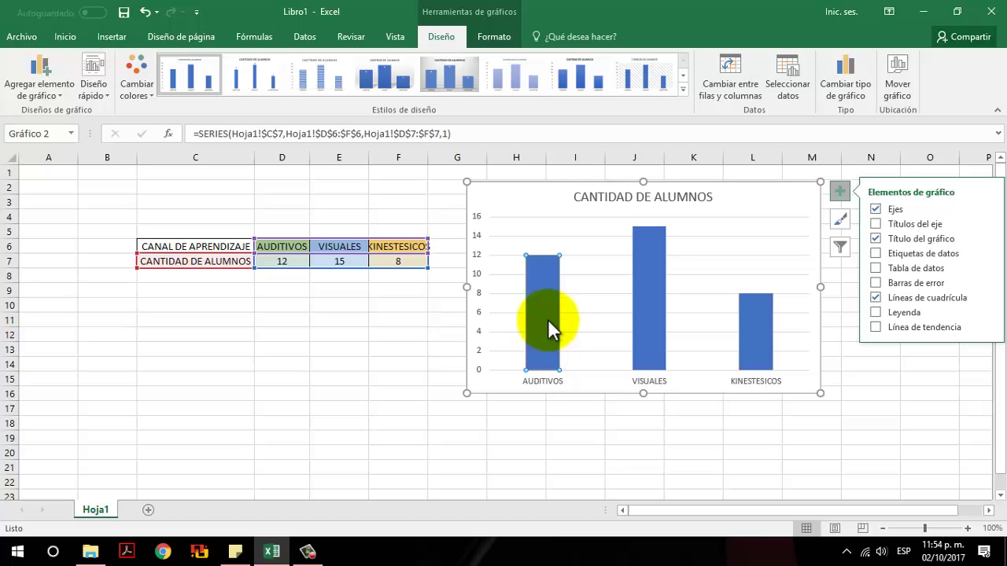
click(488, 43)
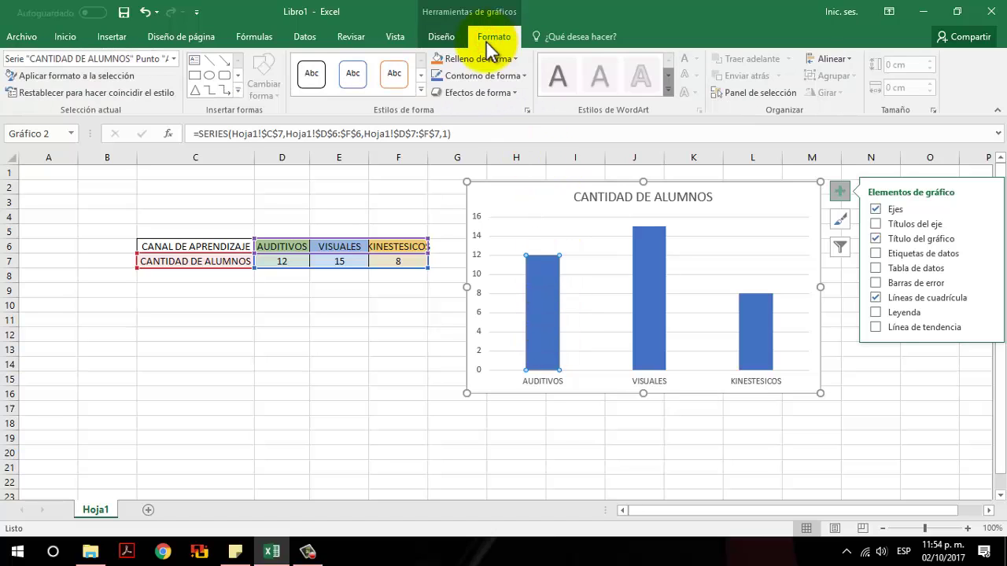
click(443, 41)
click(497, 40)
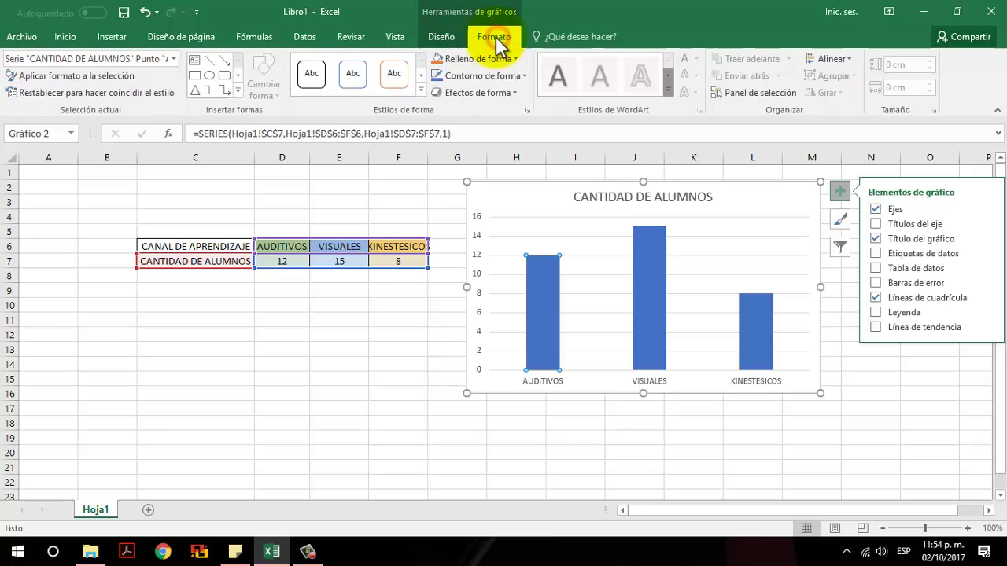
click(447, 38)
click(496, 37)
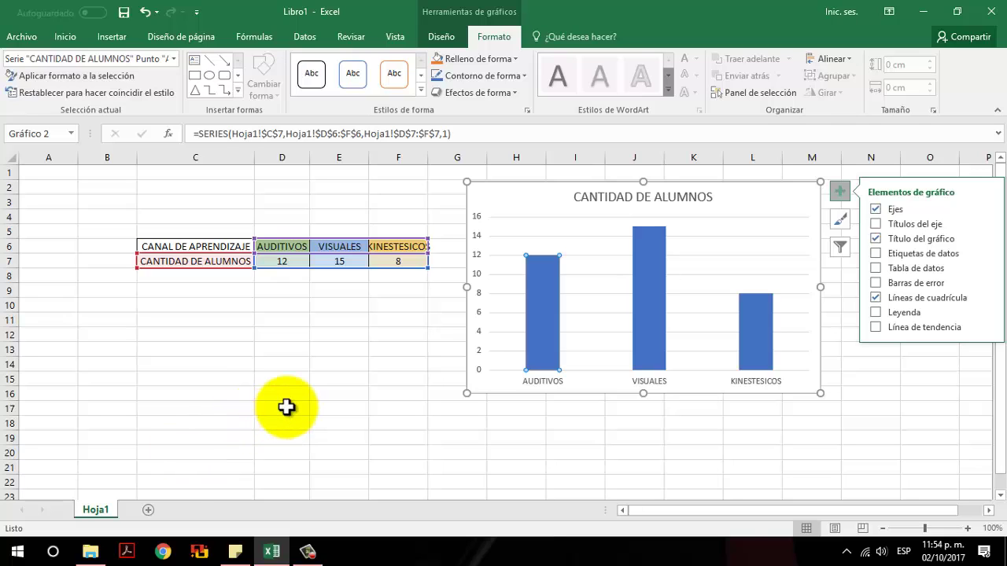
click(378, 317)
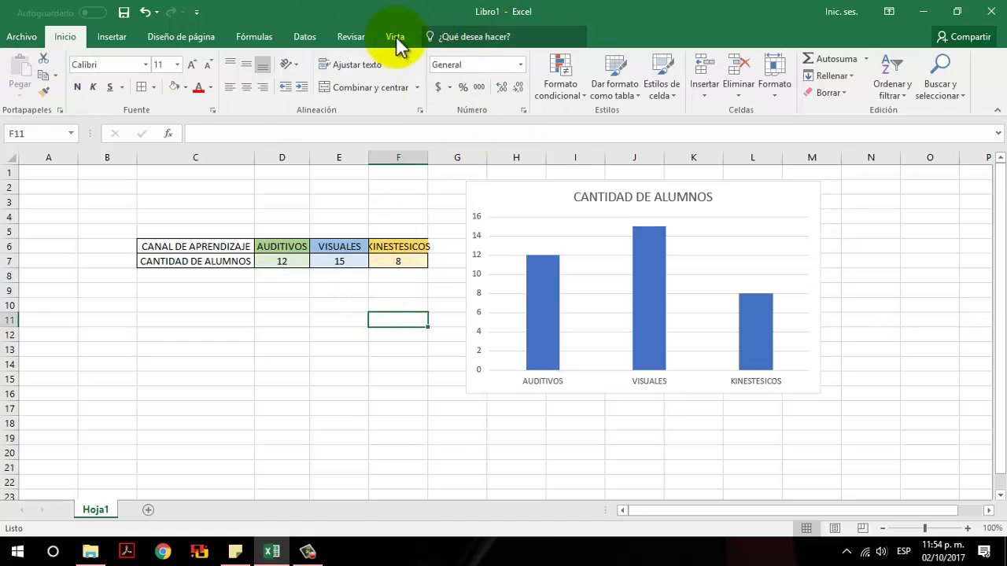
click(626, 280)
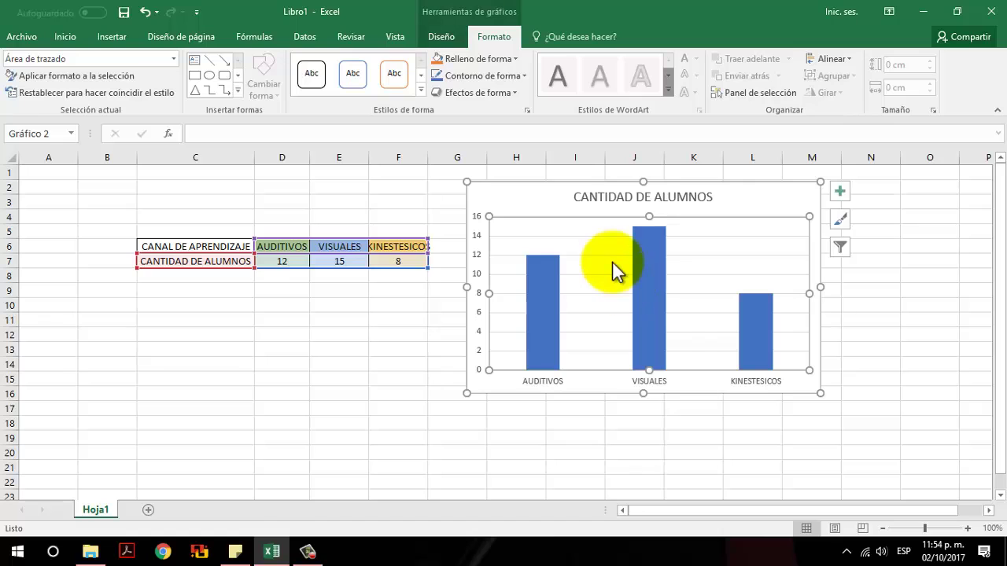
click(442, 37)
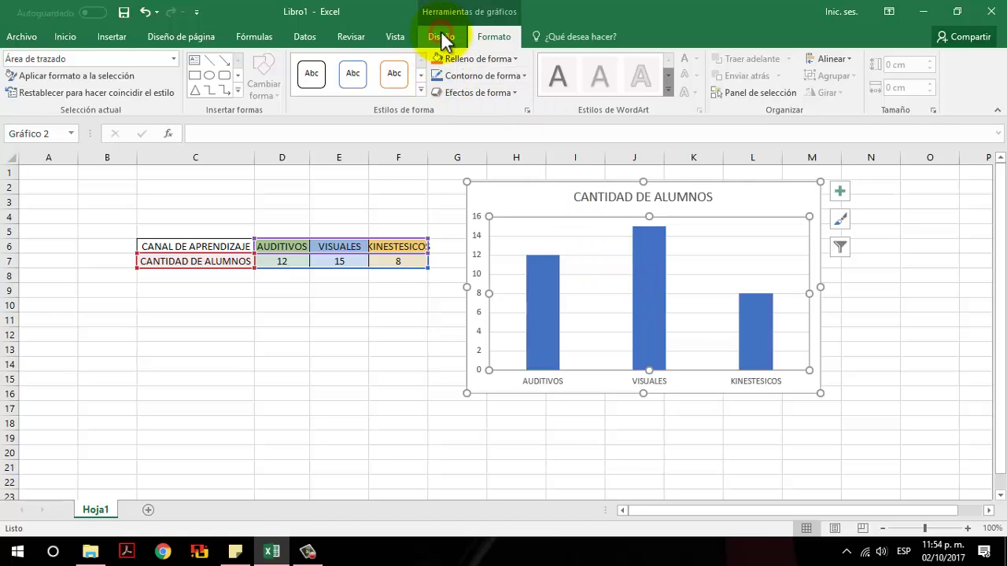
click(482, 37)
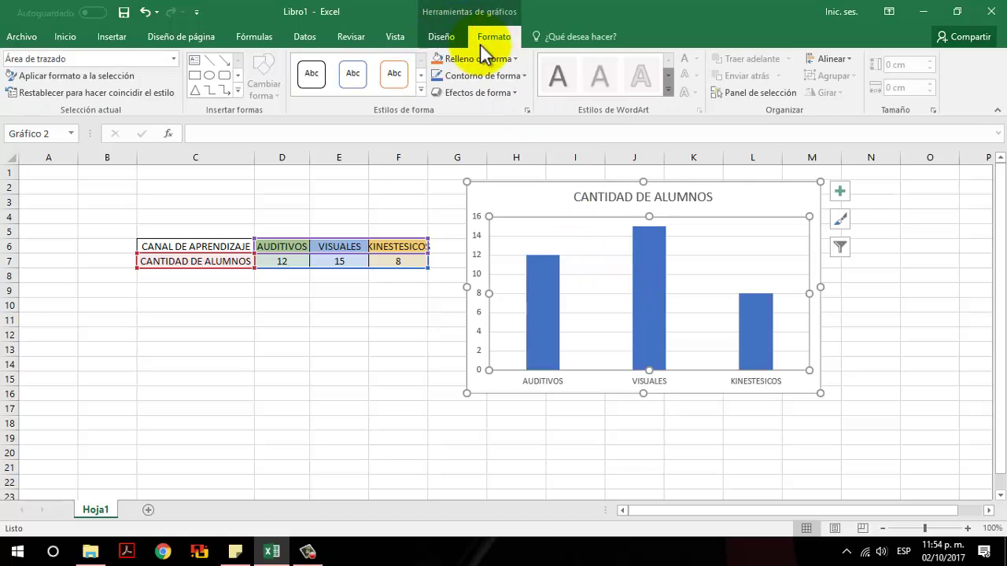
click(537, 319)
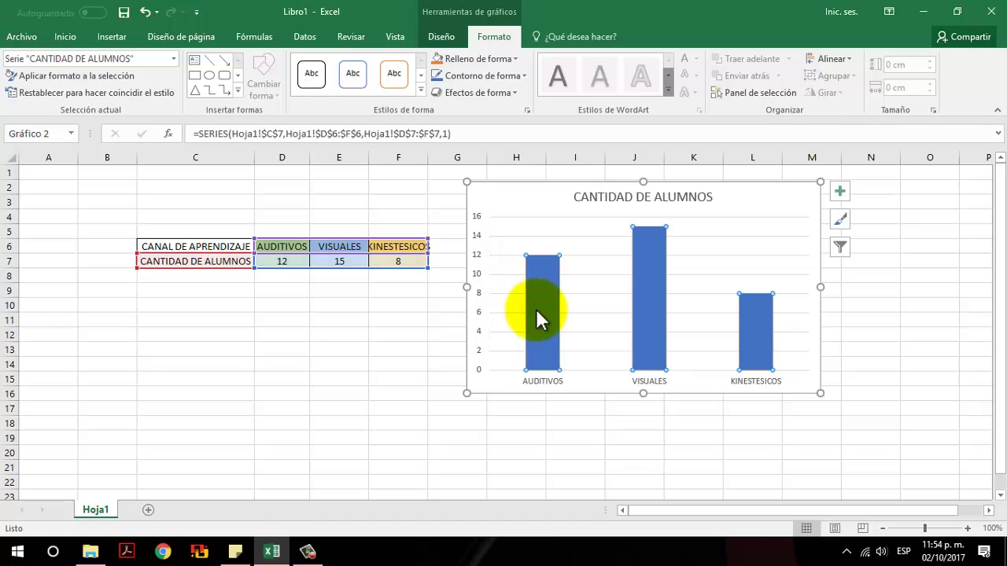
click(517, 59)
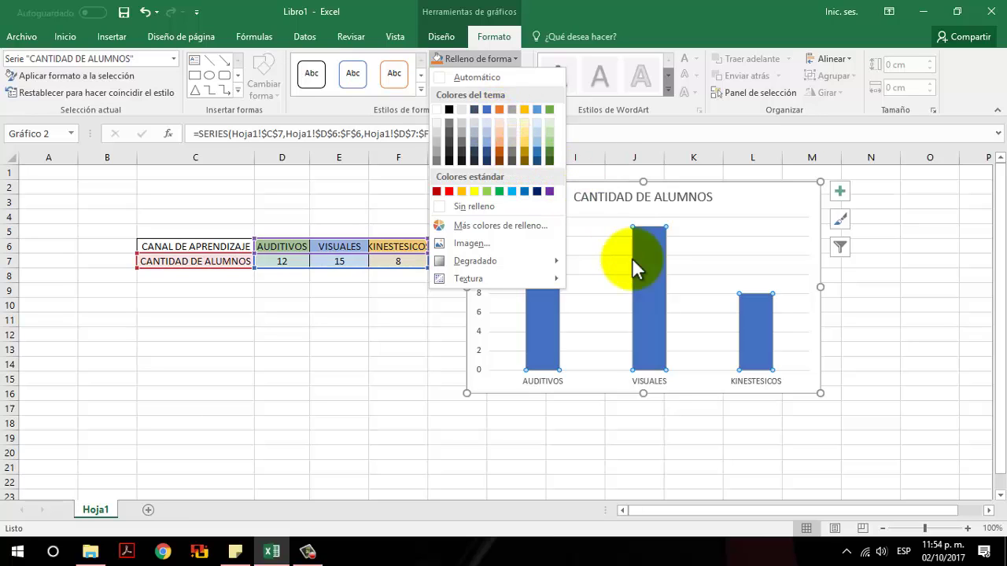
click(566, 340)
click(550, 336)
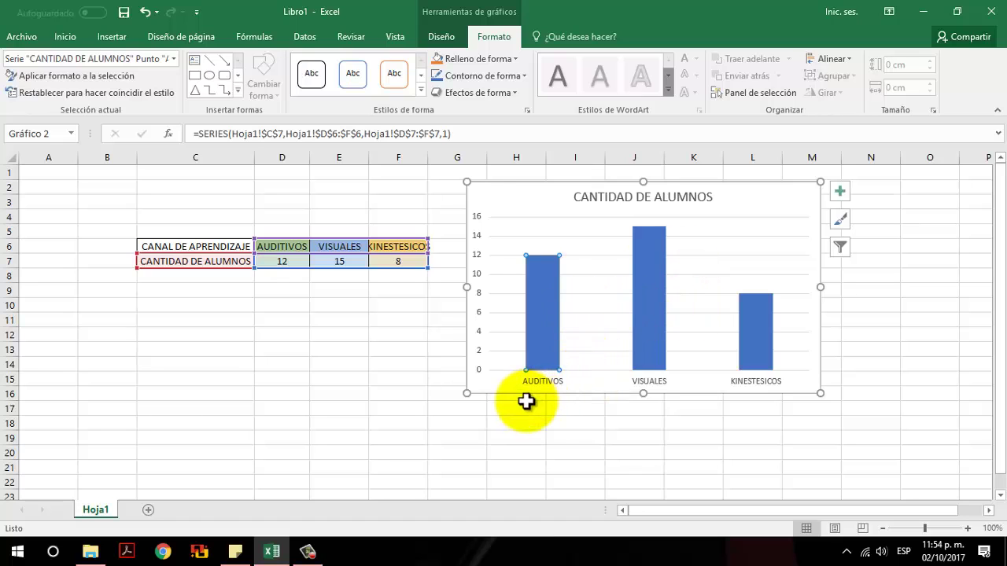
click(520, 437)
- Fill only the AUDITIVOS column of the chart with the orange theme colour
click(535, 346)
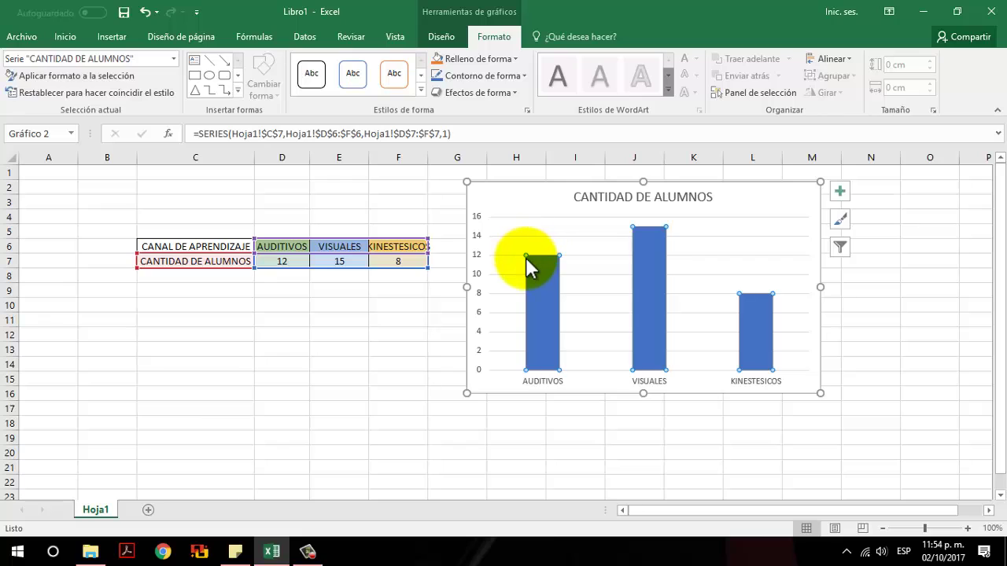
mouse_move(525, 257)
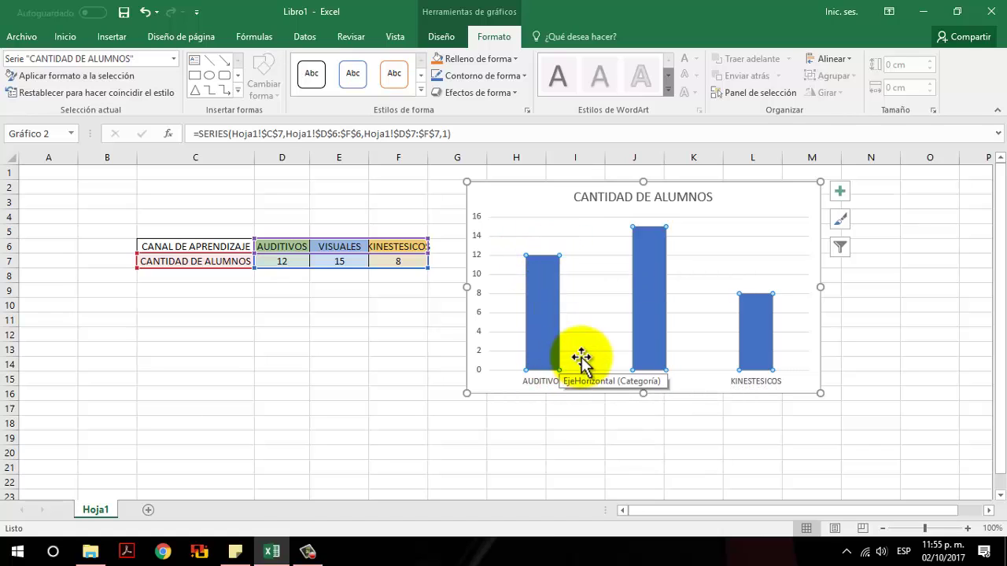
click(544, 306)
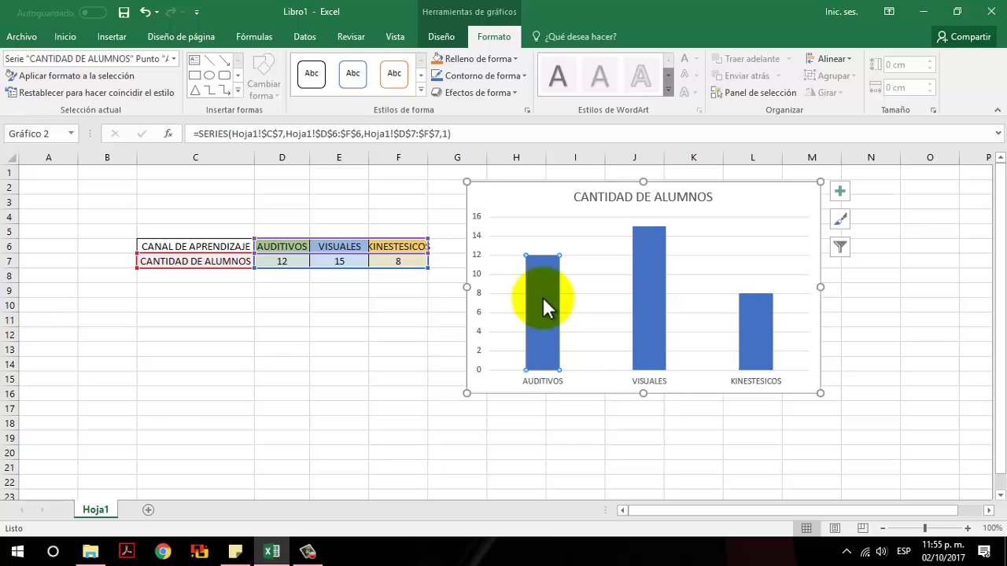
click(515, 59)
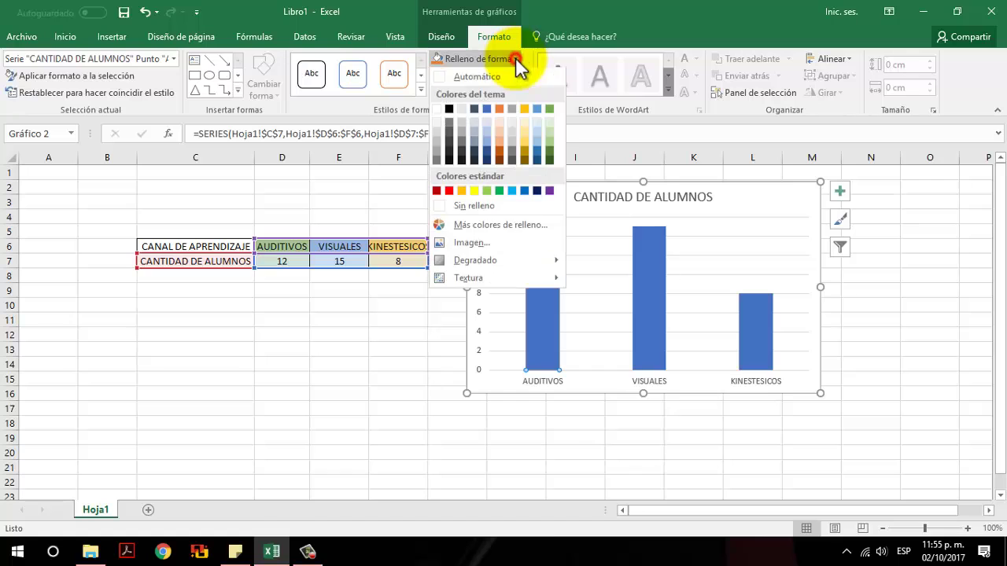
click(499, 109)
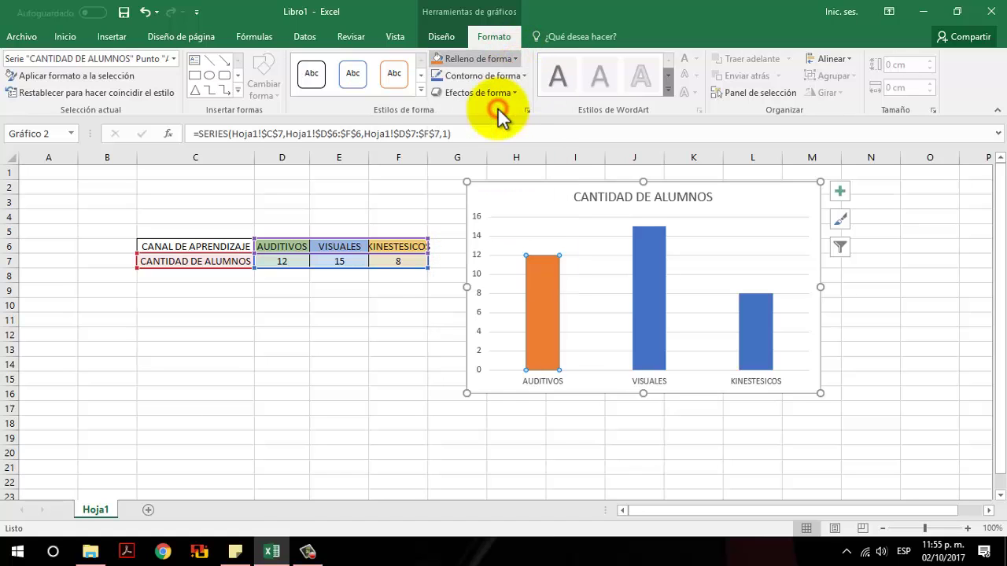
- Fill the VISUALES column of the chart with the light blue theme colour
click(652, 279)
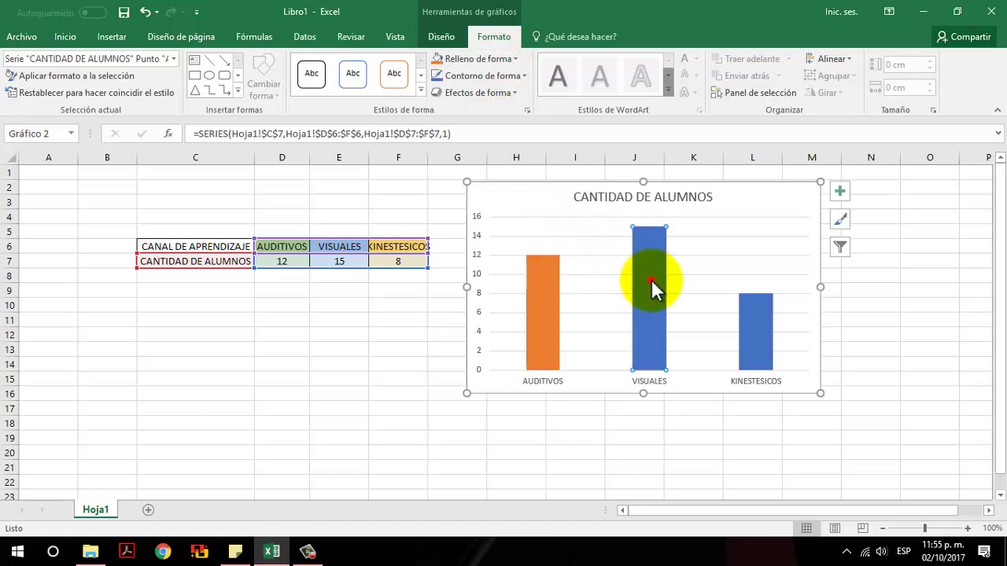
click(497, 62)
click(538, 114)
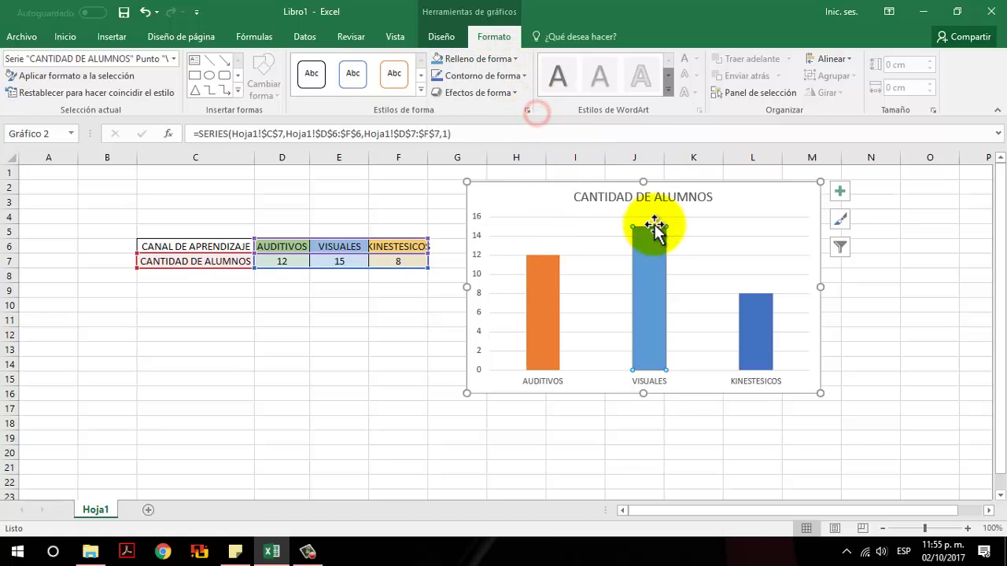
- Fill the AUDITIVOS column of the chart with the green theme colour, matching its table header
click(553, 319)
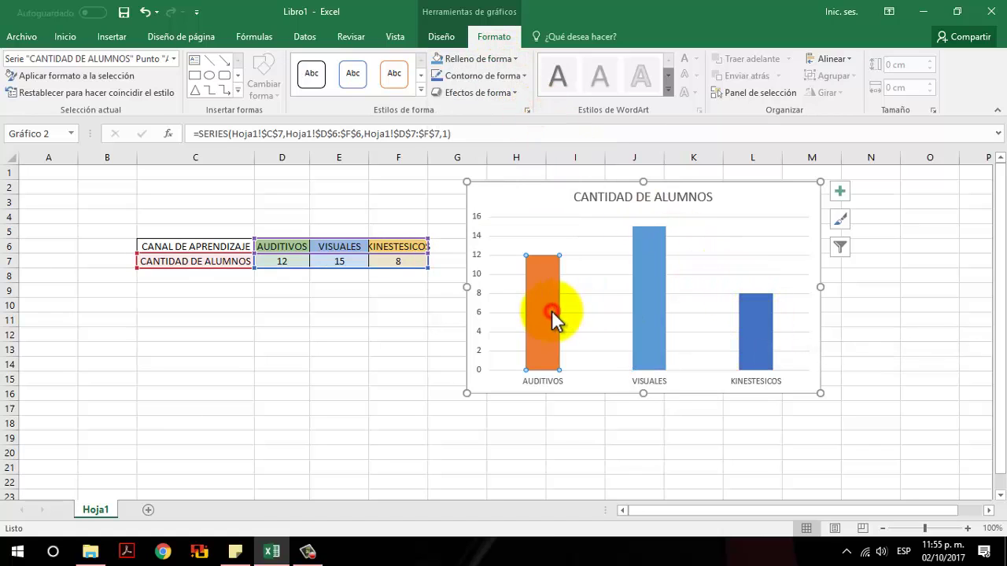
click(500, 60)
click(550, 111)
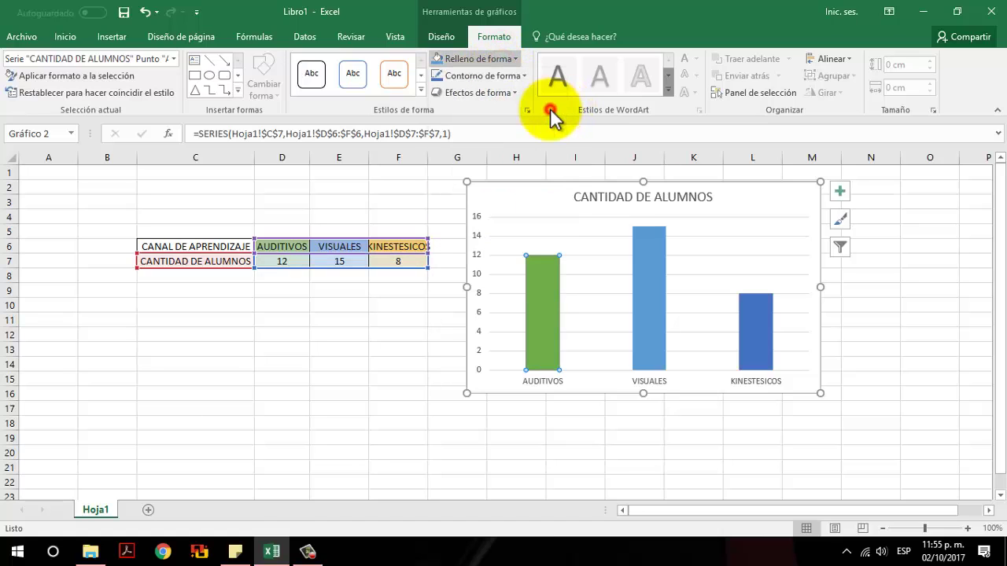
- Fill the KINESTESICOS column of the chart with the gold theme colour, matching its table header
click(640, 271)
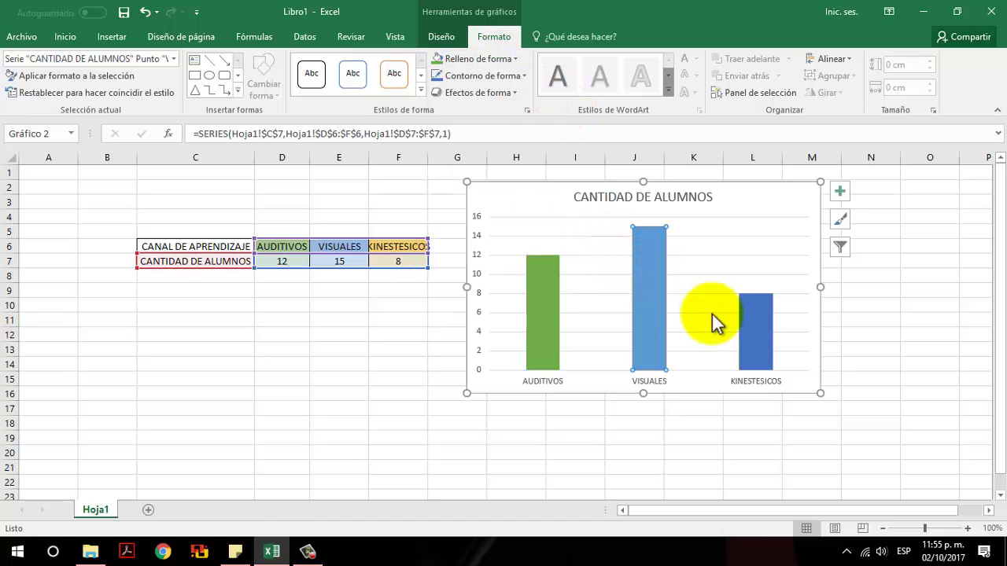
click(750, 327)
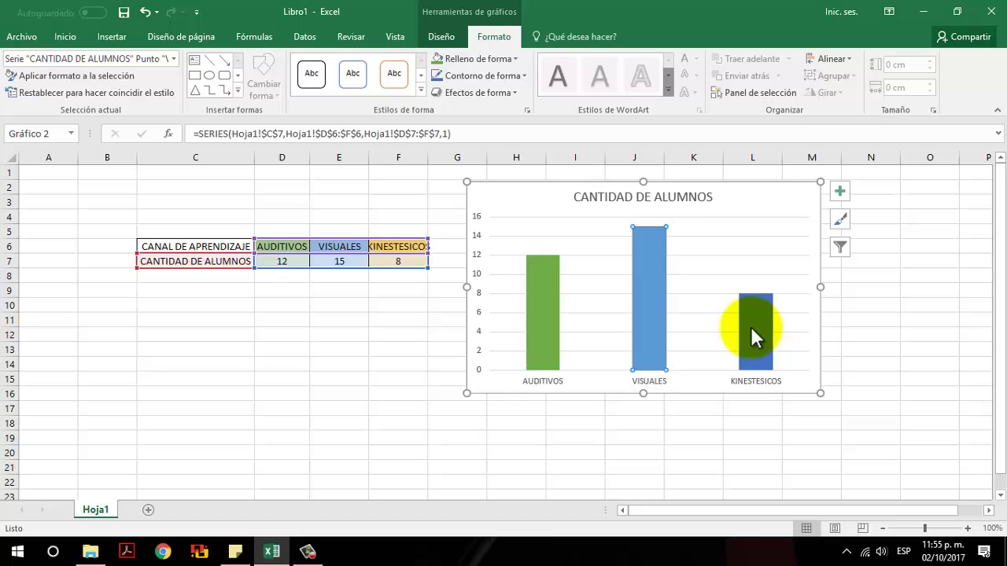
click(512, 56)
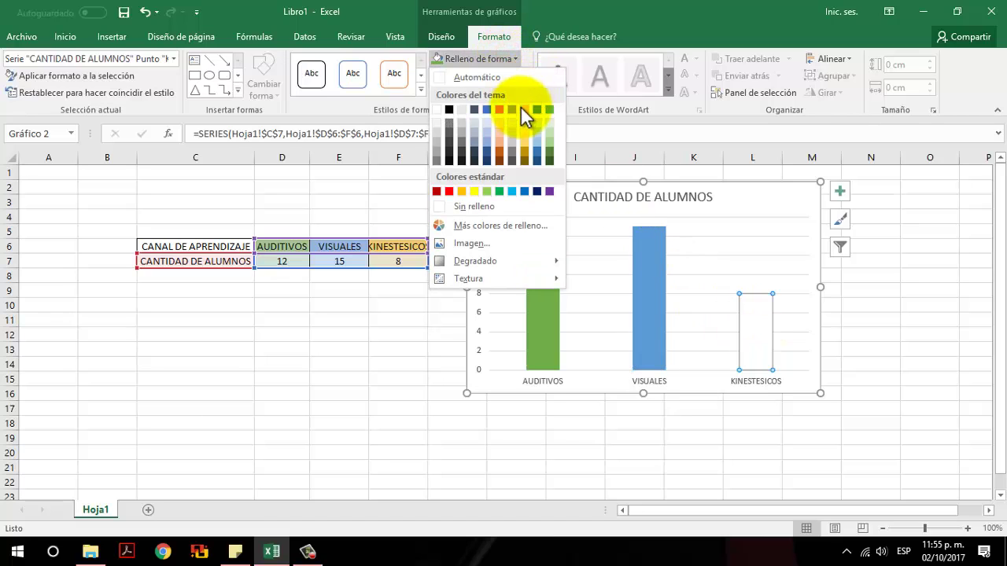
click(522, 110)
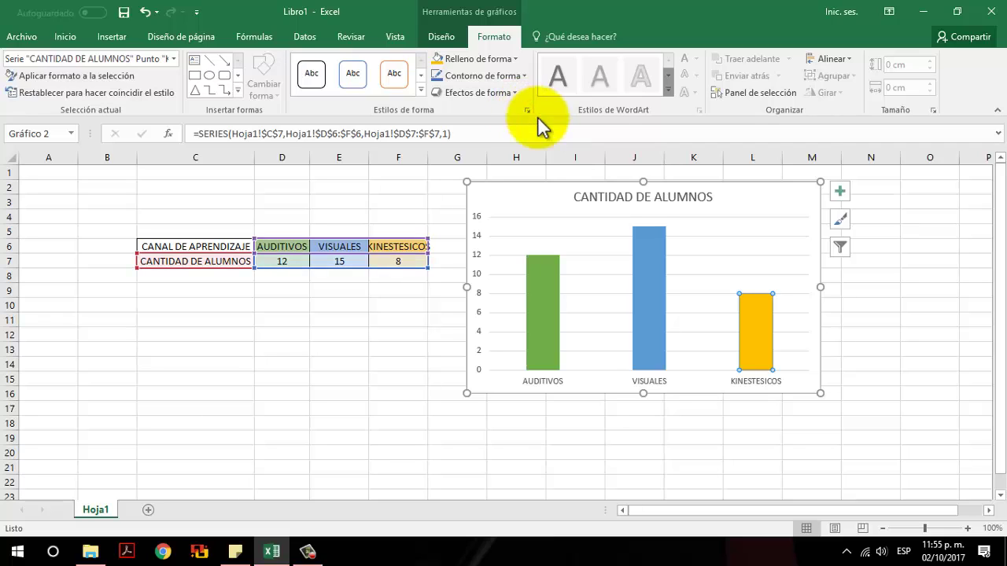
- Add axis titles to the chart and replace the vertical axis title's text with "nÚMERO DE ALUMNOS"
click(843, 192)
click(898, 225)
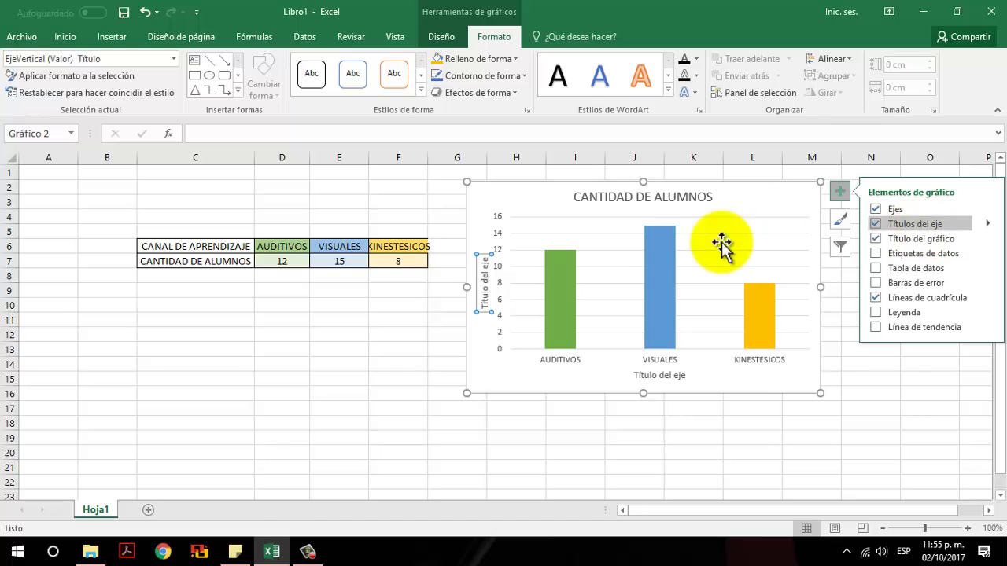
click(487, 263)
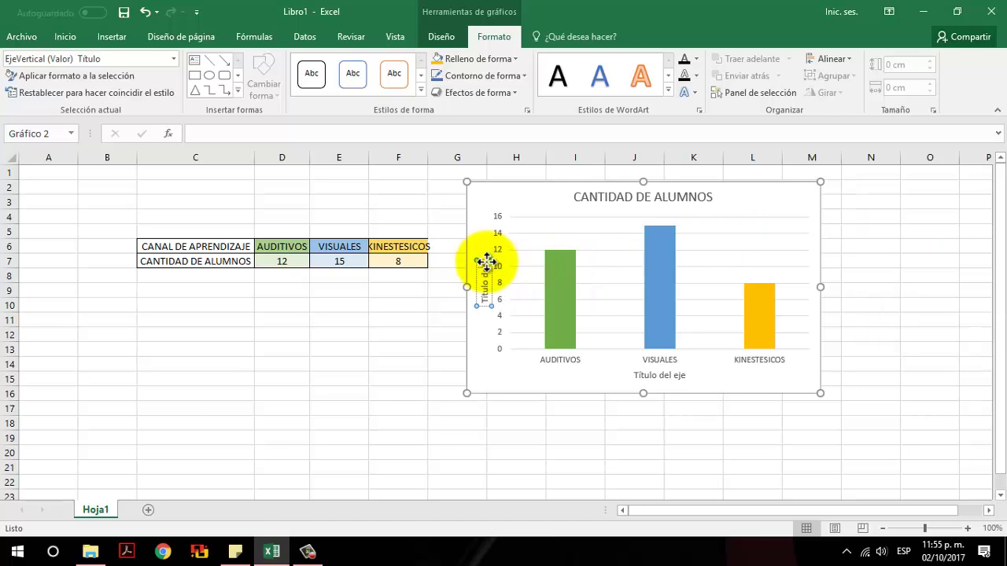
key(BackSpace)
key(BackSpace)
key(BackSpace)
key(BackSpace)
key(BackSpace)
key(BackSpace)
key(BackSpace)
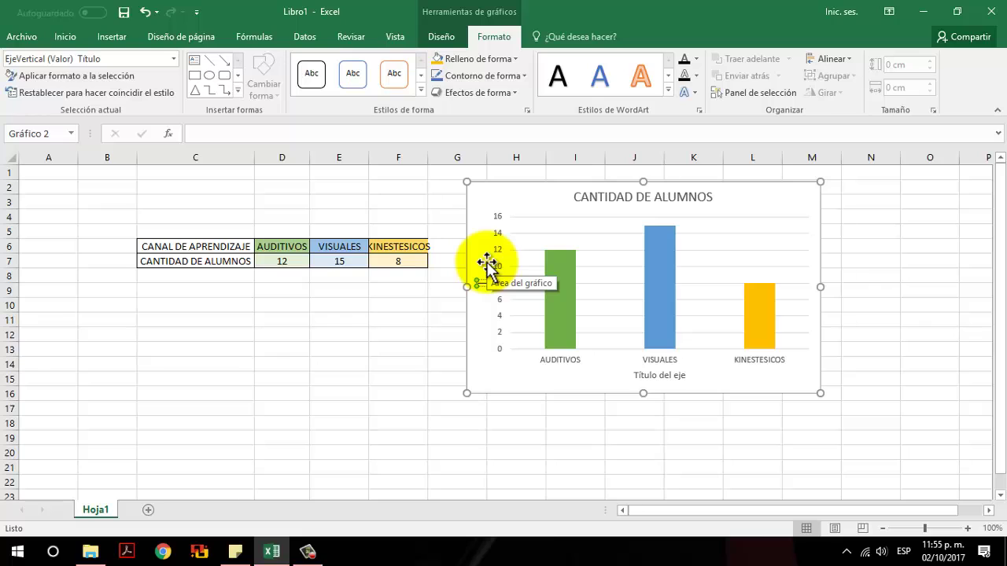
text(nÚMERO DE)
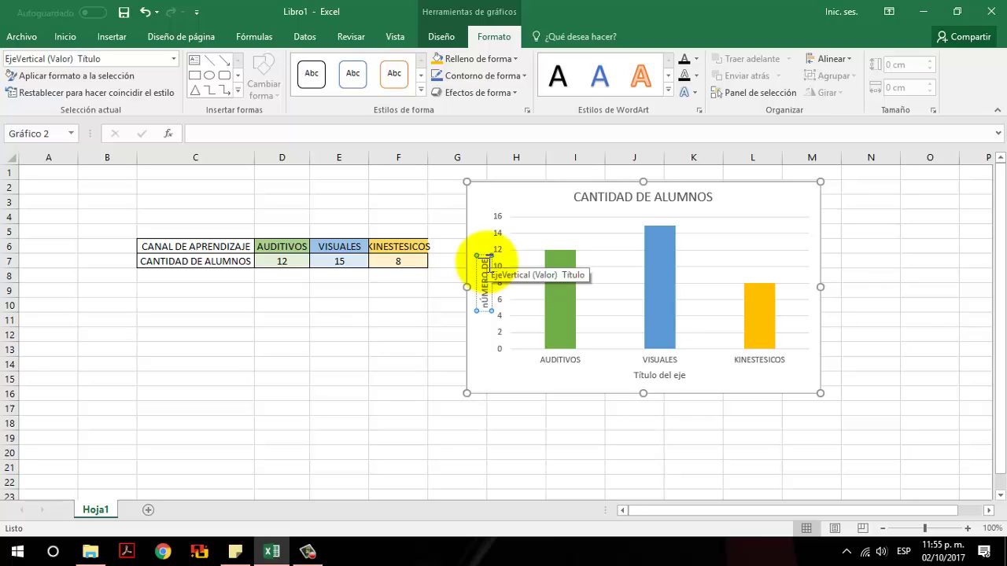
text( ALUMNOS)
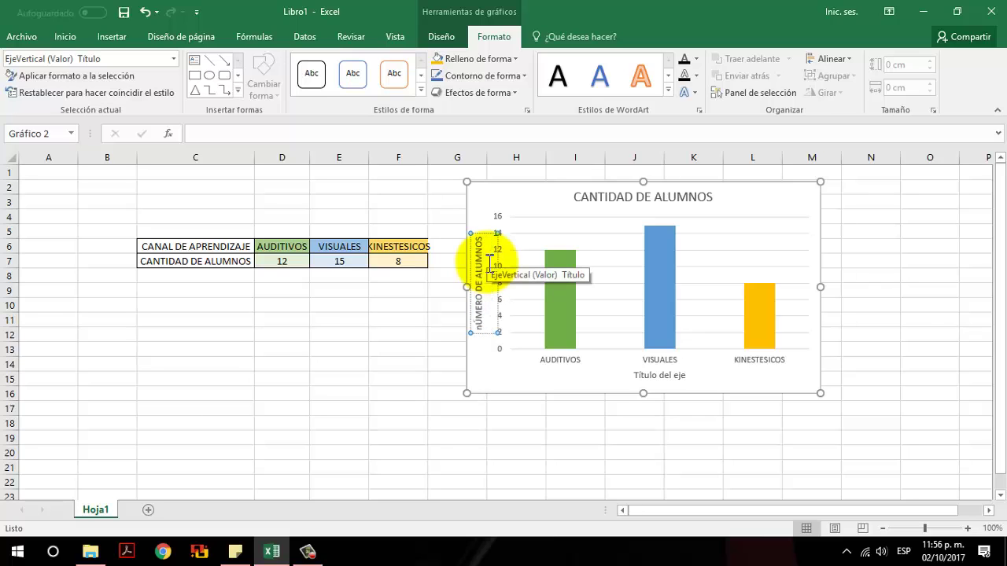
click(569, 438)
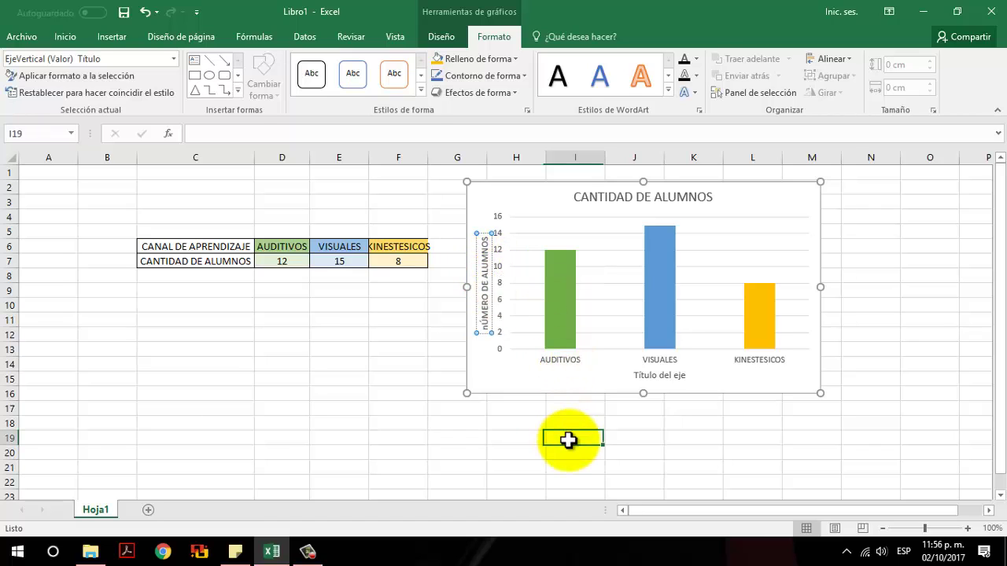
- Look through the full set of design styles available for the column chart without applying one
click(597, 373)
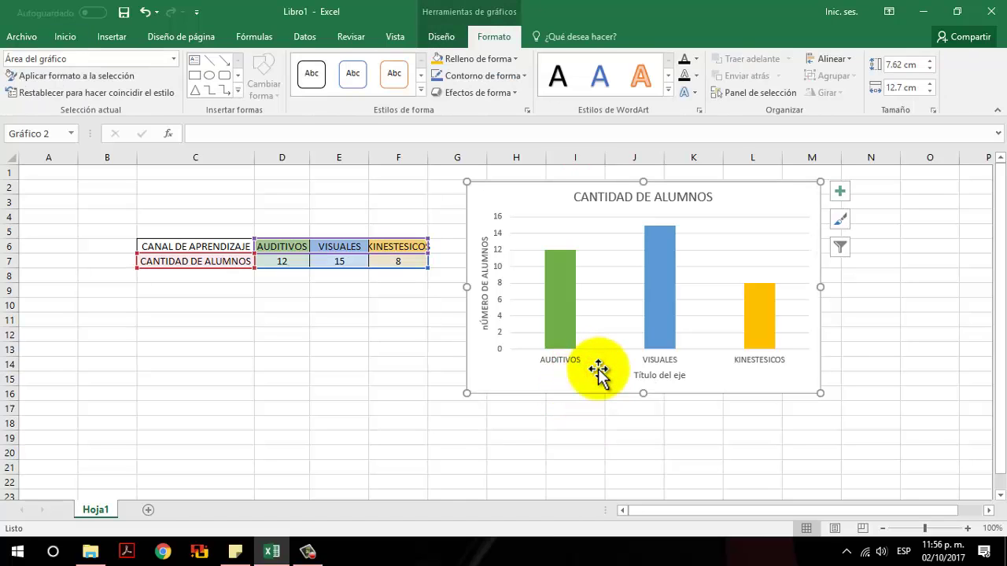
click(434, 37)
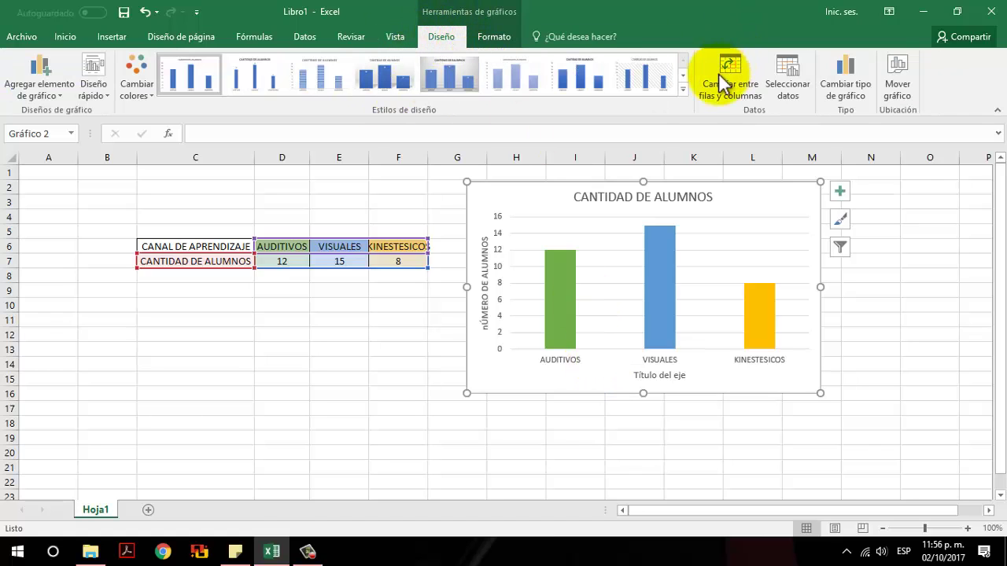
click(688, 90)
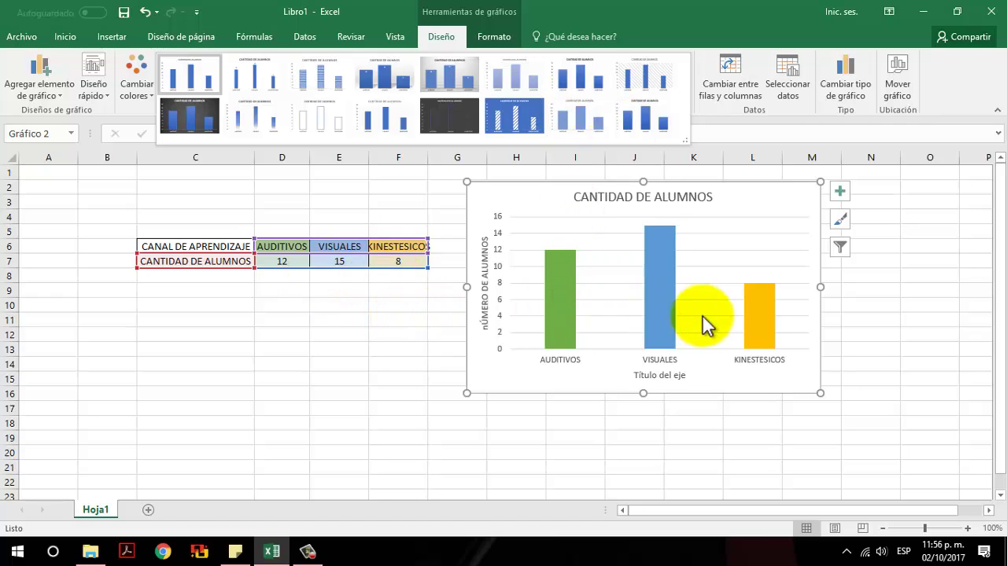
click(786, 206)
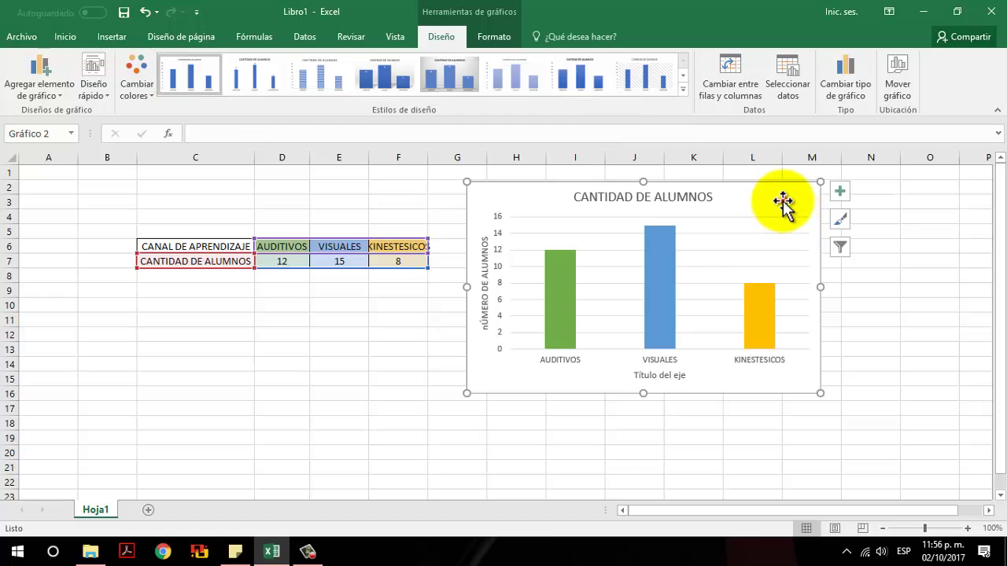
click(840, 224)
click(840, 225)
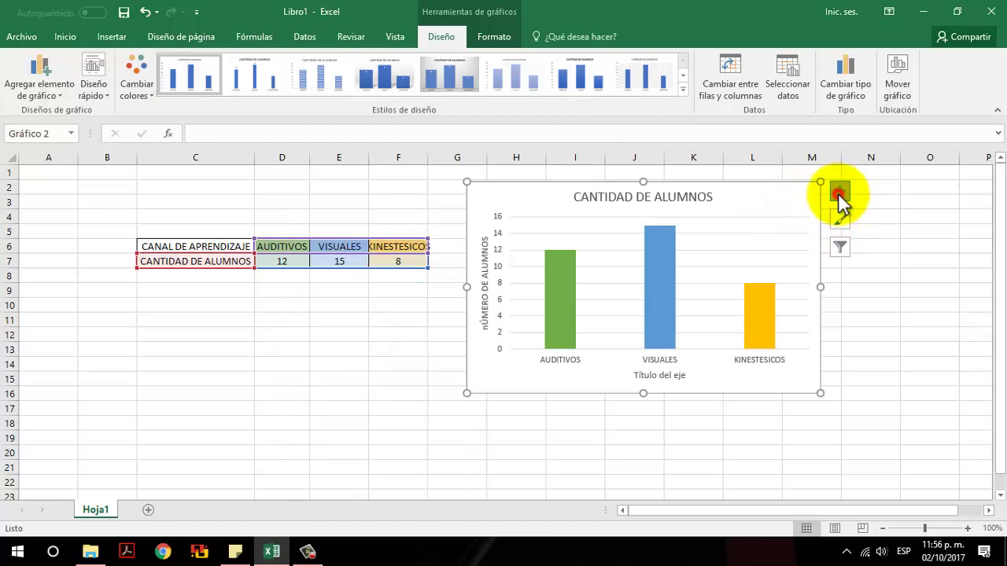
- Show data labels with the student counts above the chart's columns and deselect the chart
click(839, 192)
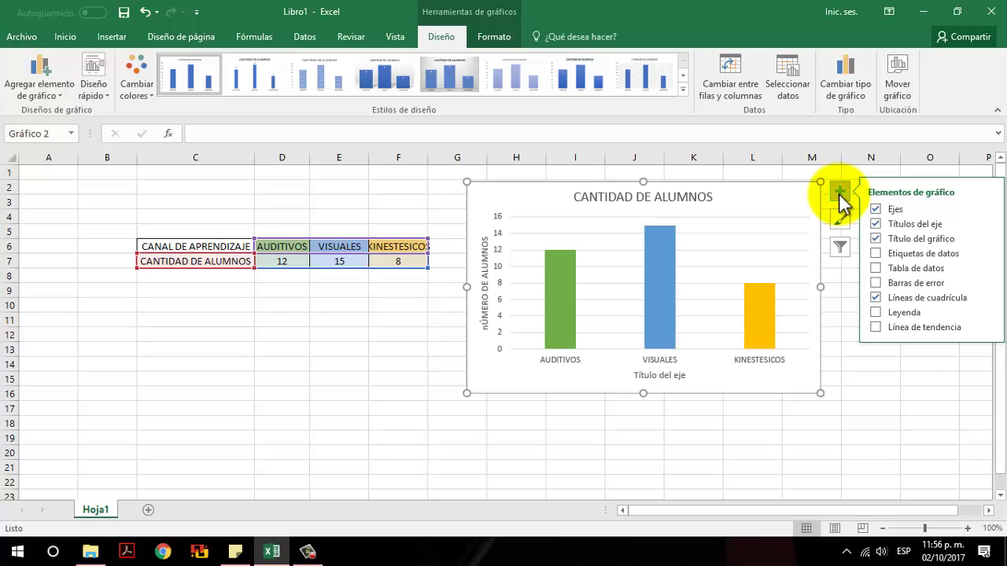
click(875, 253)
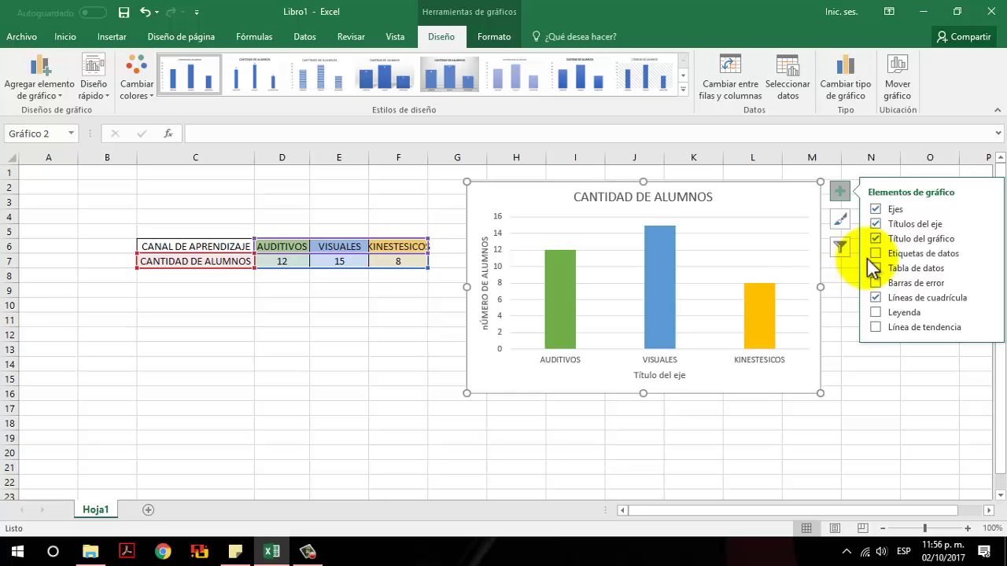
click(876, 253)
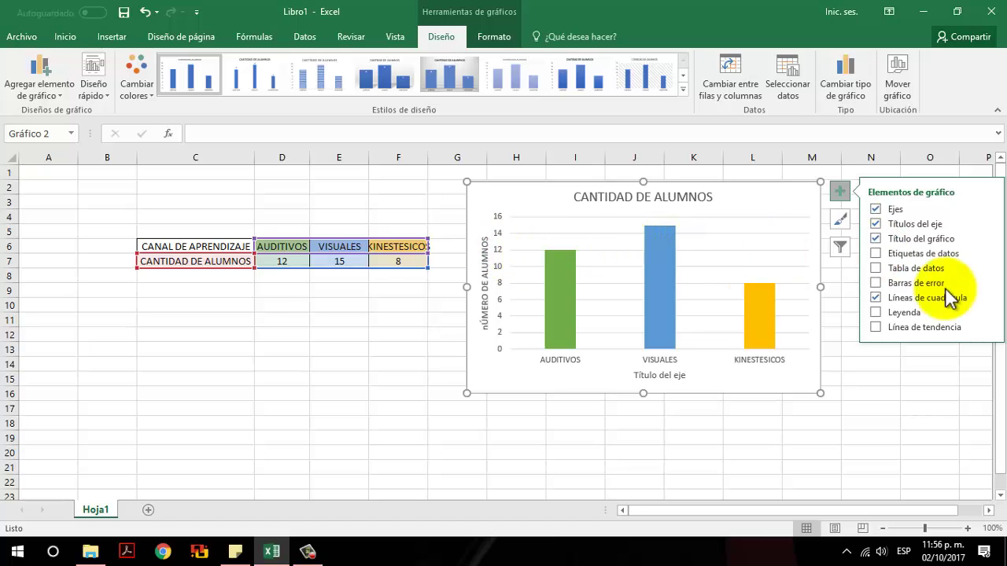
click(876, 253)
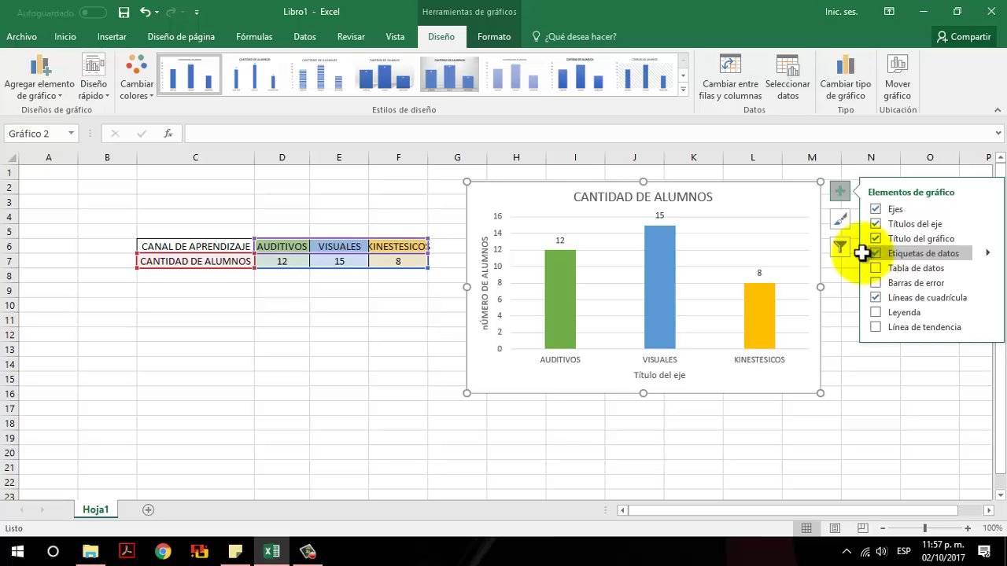
click(432, 375)
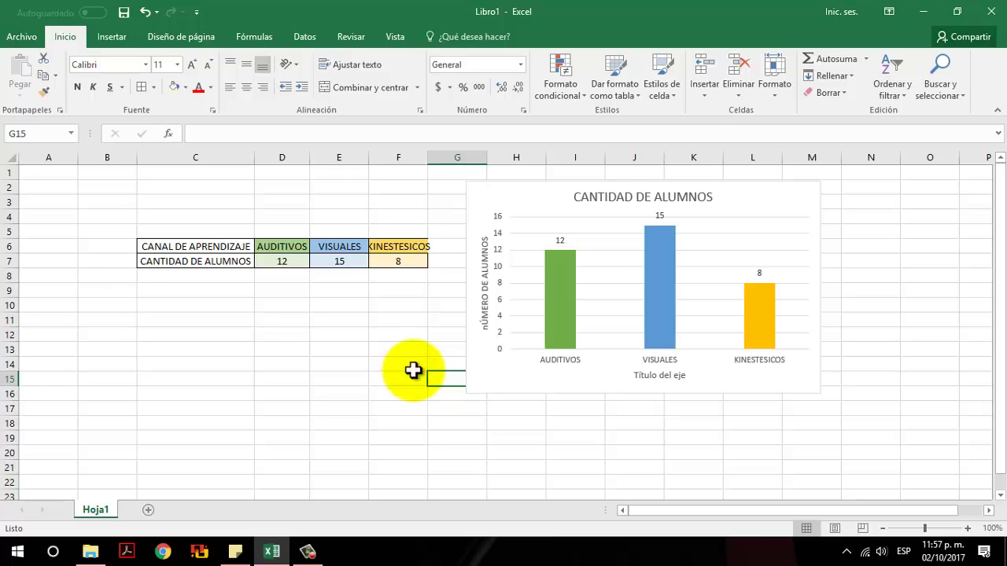
- Move the column chart slightly up and to the right so its left edge meets column H, and deselect it
click(512, 314)
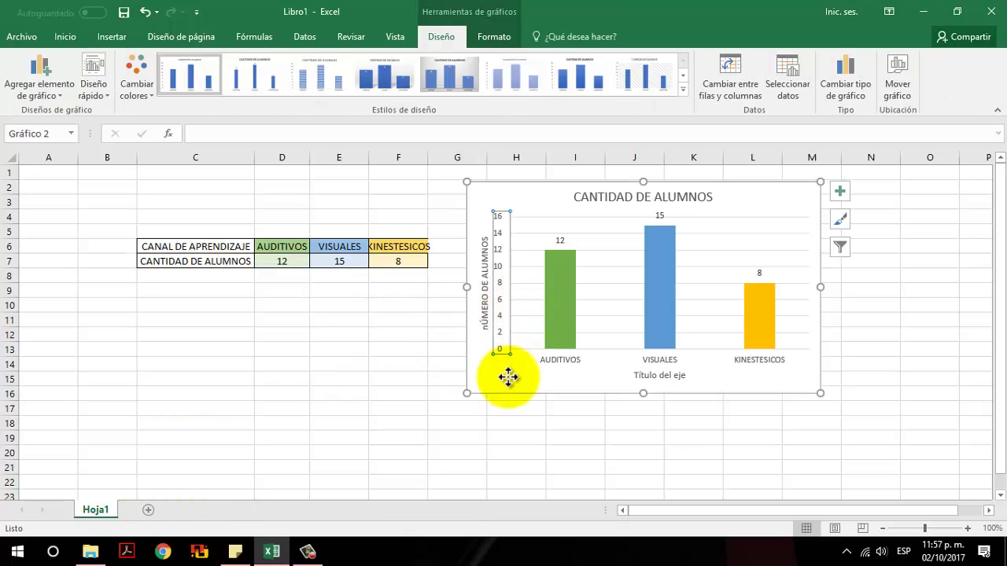
drag(512, 375, 532, 365)
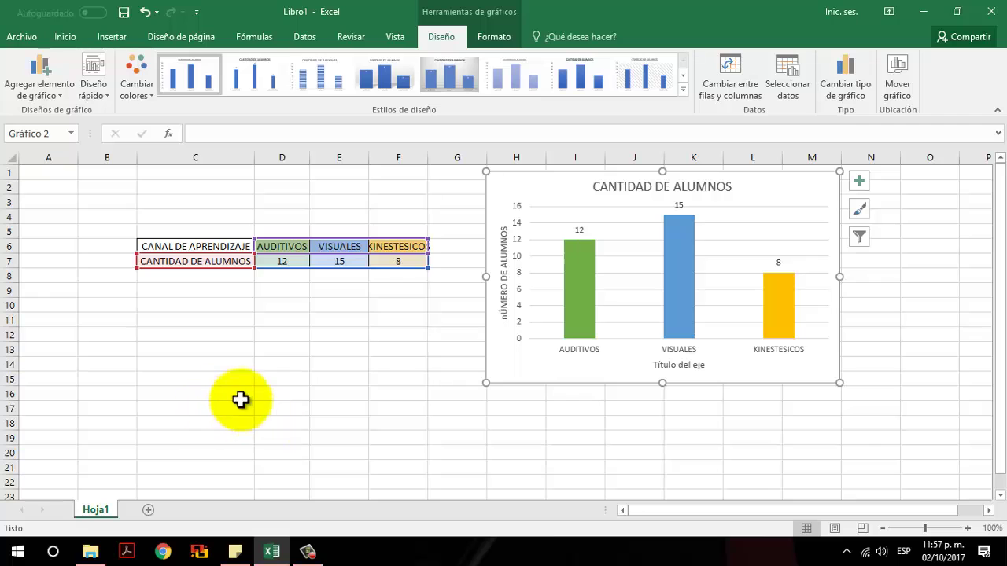
drag(1001, 263, 1000, 268)
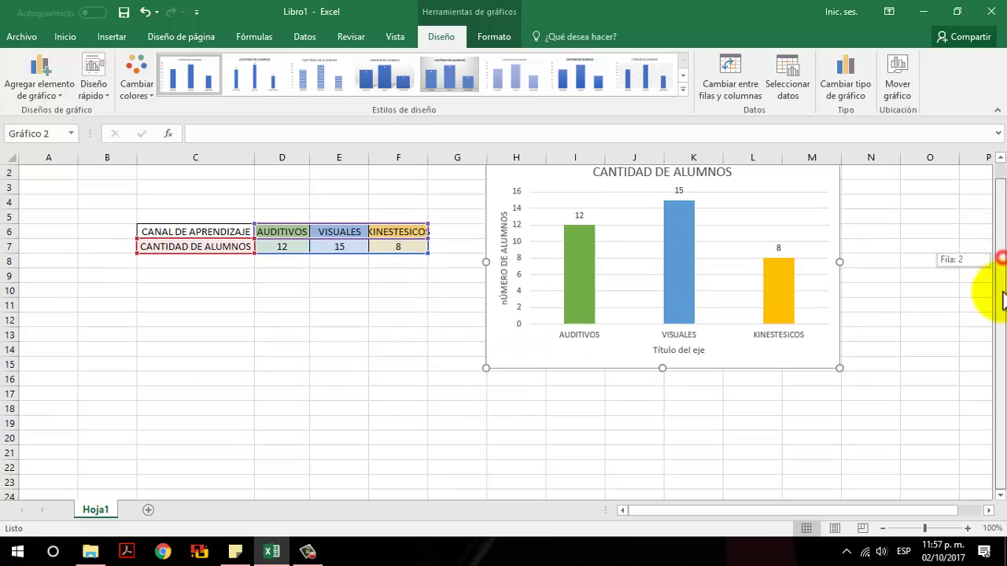
click(124, 455)
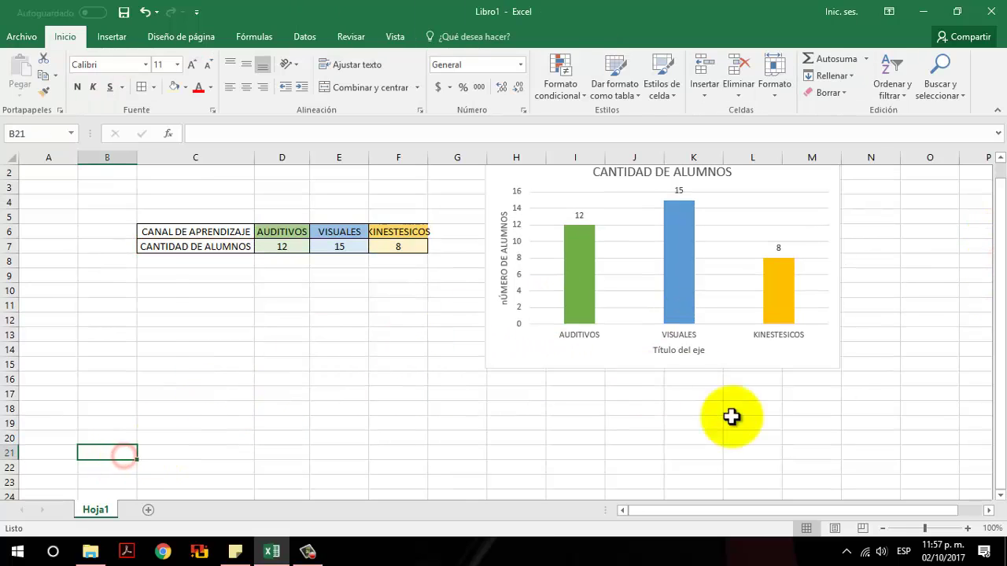
- Find empty rows below the first table and check the sticky note for the textos escritos, lectura and calculo mental counts
key(Down)
key(Down)
key(Down)
key(Down)
key(Down)
key(Down)
key(Down)
key(Down)
key(Down)
key(Down)
key(Down)
key(Down)
key(Down)
key(Down)
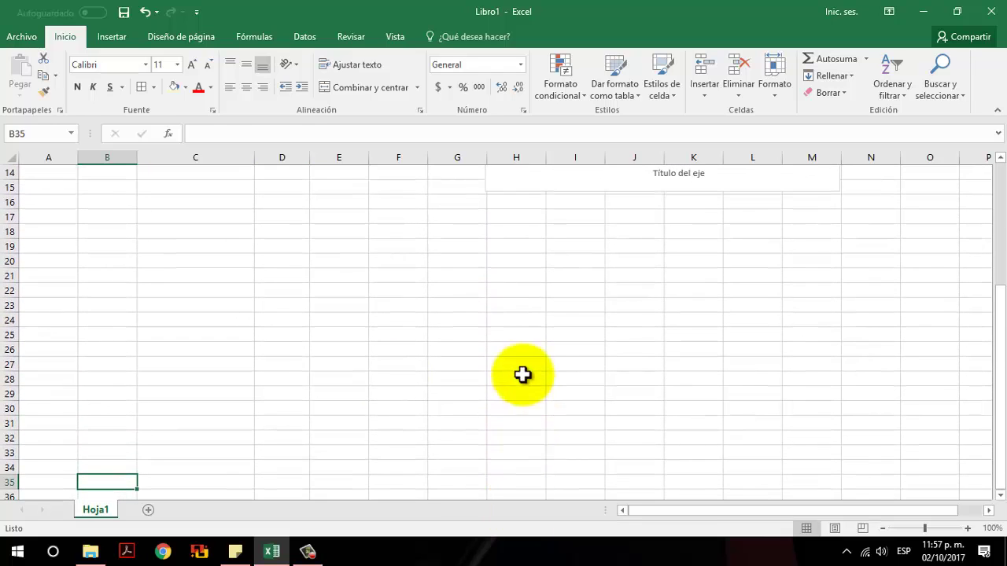
click(233, 552)
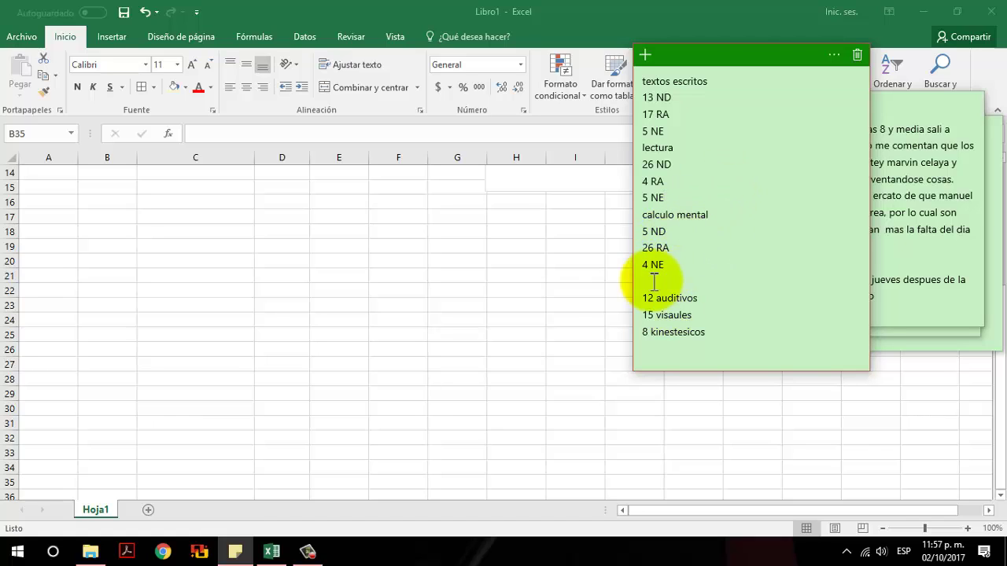
click(232, 266)
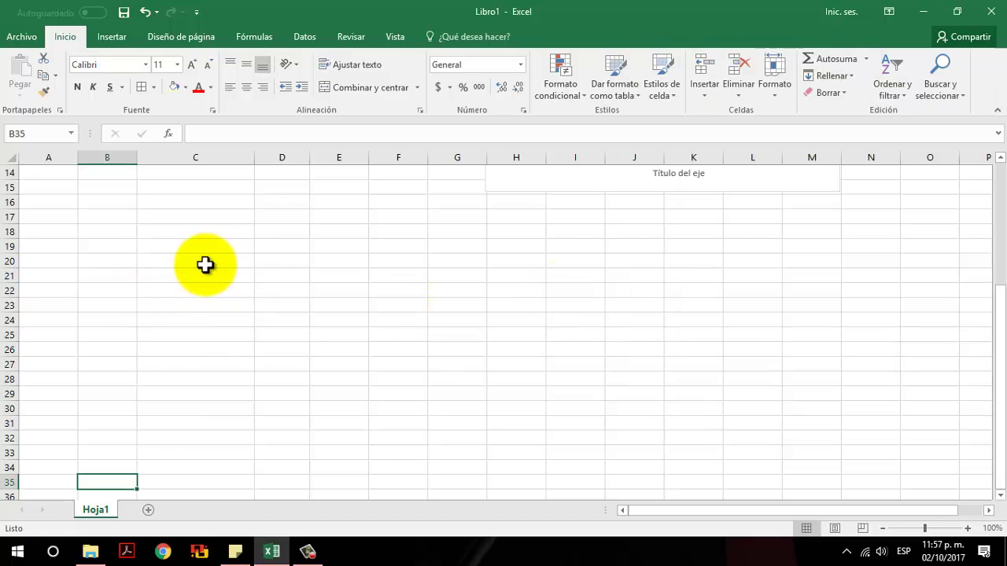
- Enter the row labels PROD TEXTOS, LECTURA and CALCULO MENTAL in cells D21 to D23
click(266, 270)
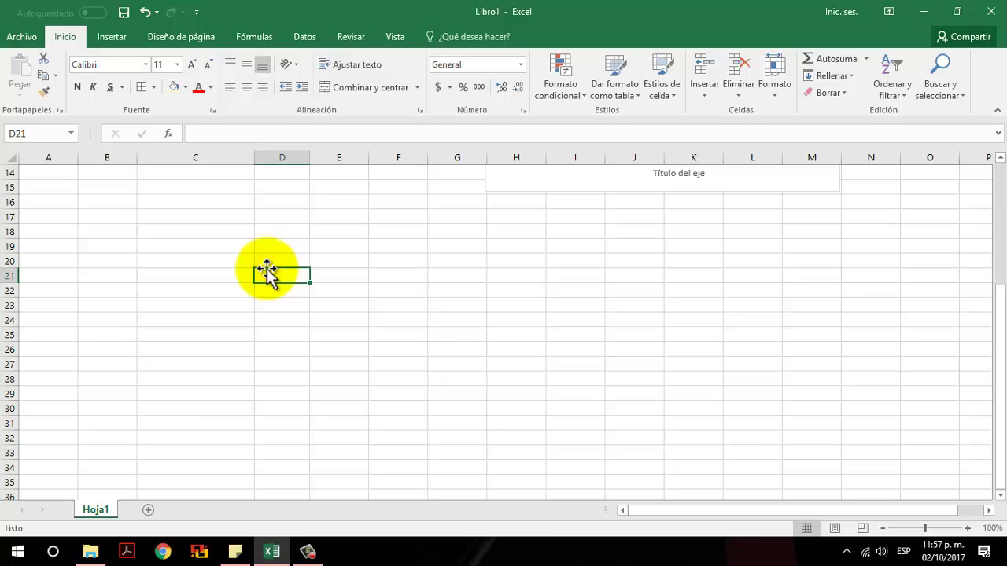
text(PROD)
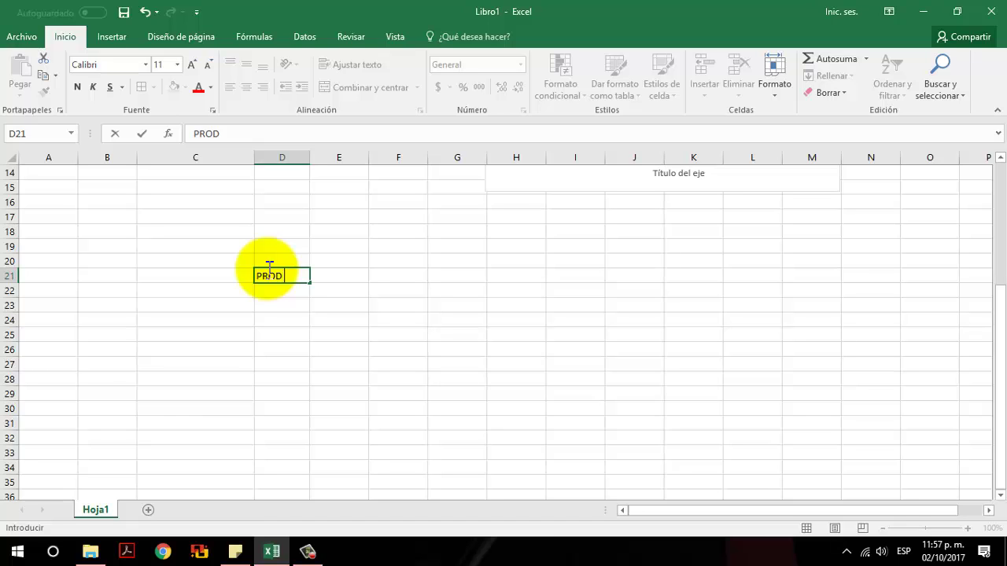
text( TEXTOS)
key(Return)
text(LEC)
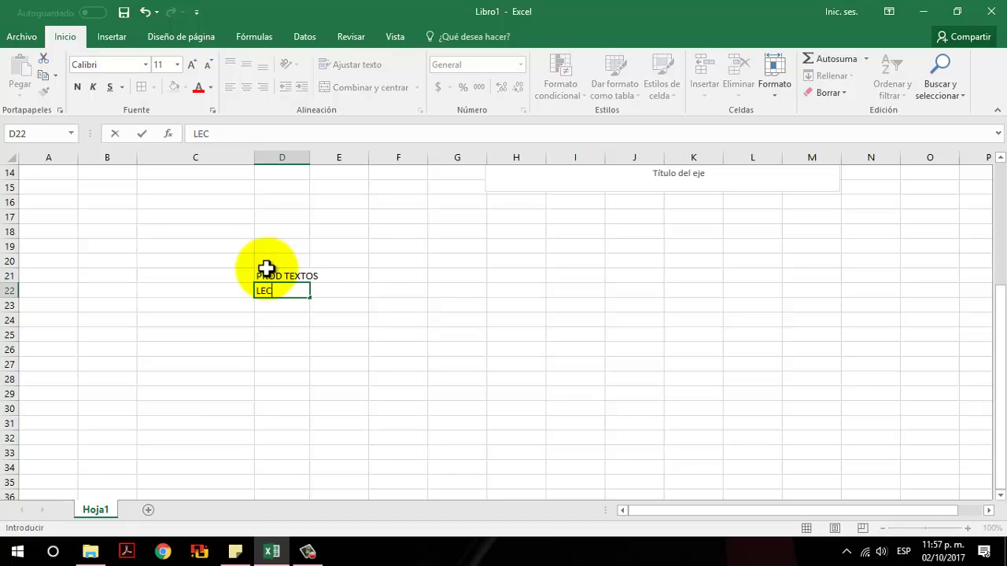
text(TURA)
key(Return)
text(CALCULO)
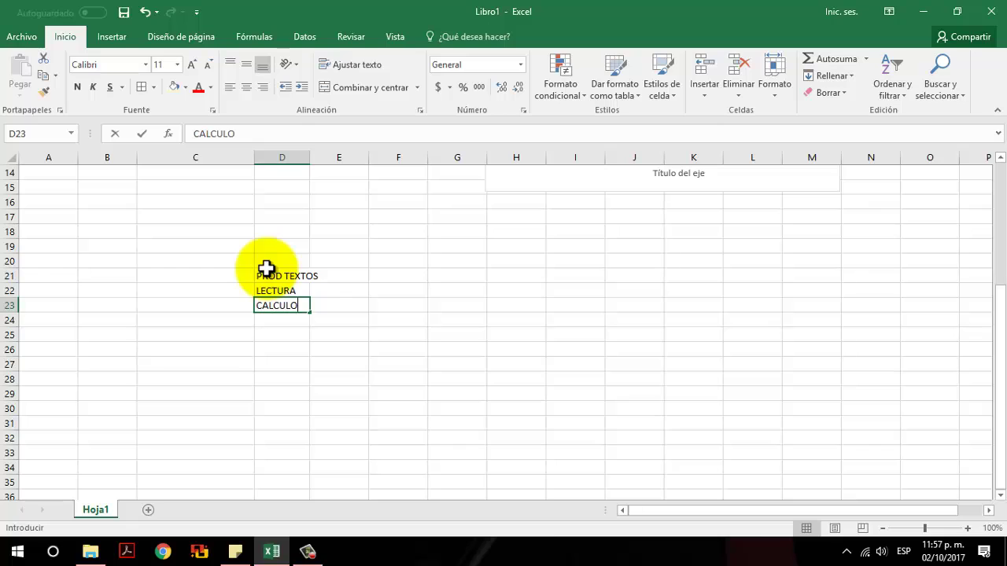
text( MENTAL)
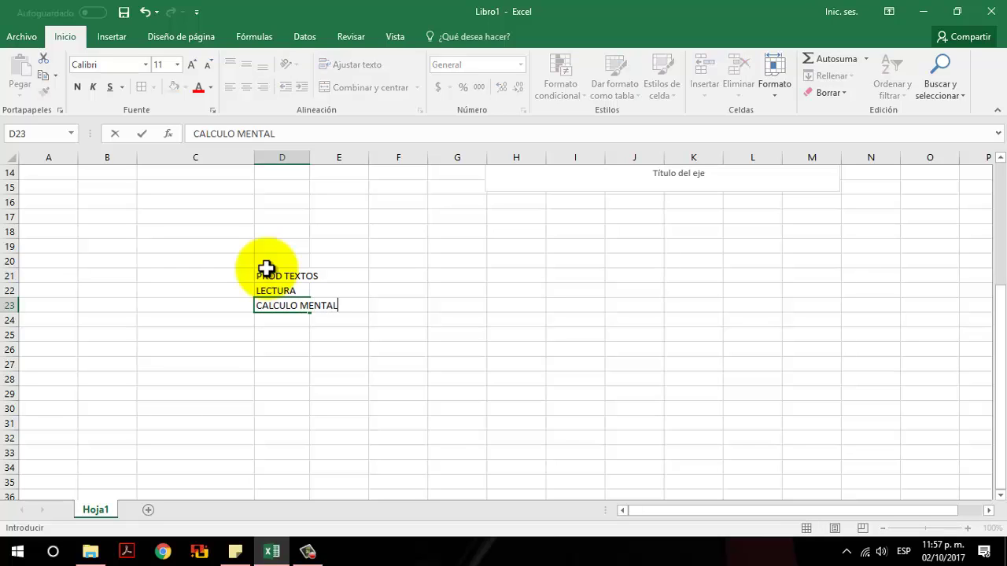
- Enter the column headers REQUIERE APOYO, EN DESARROLLO and NIVEL ESPERADO in cells E20 to G20
key(Up)
key(Up)
key(Up)
key(Right)
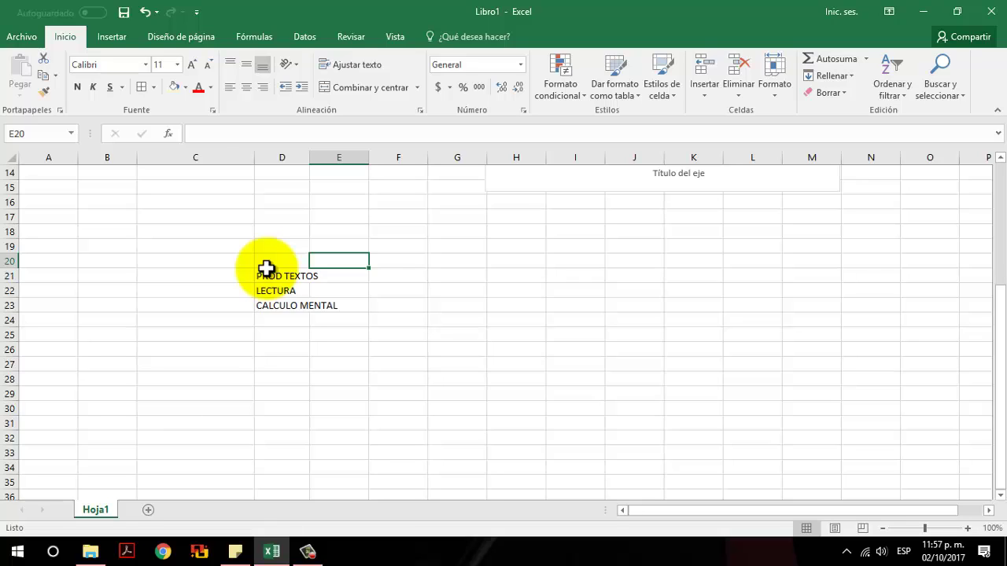
text(rE)
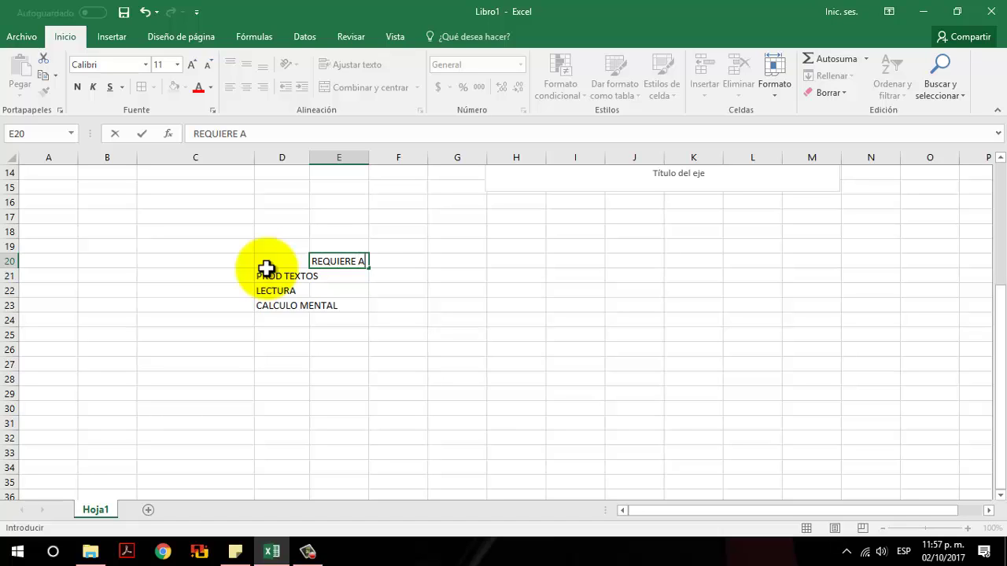
text(QUIERE APOYO)
key(Return)
key(Up)
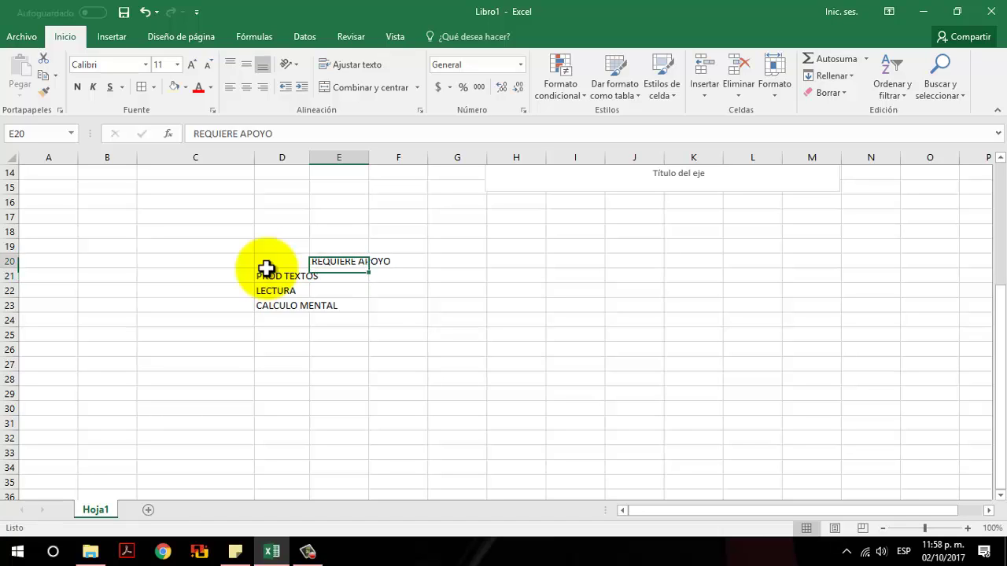
key(Up)
key(Right)
key(Down)
text(EN DE)
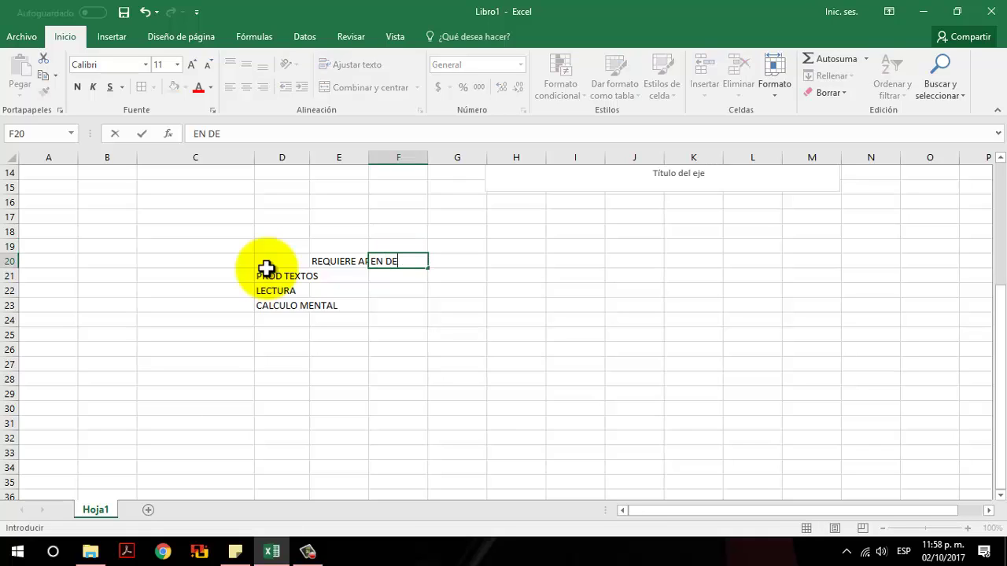
key(Right)
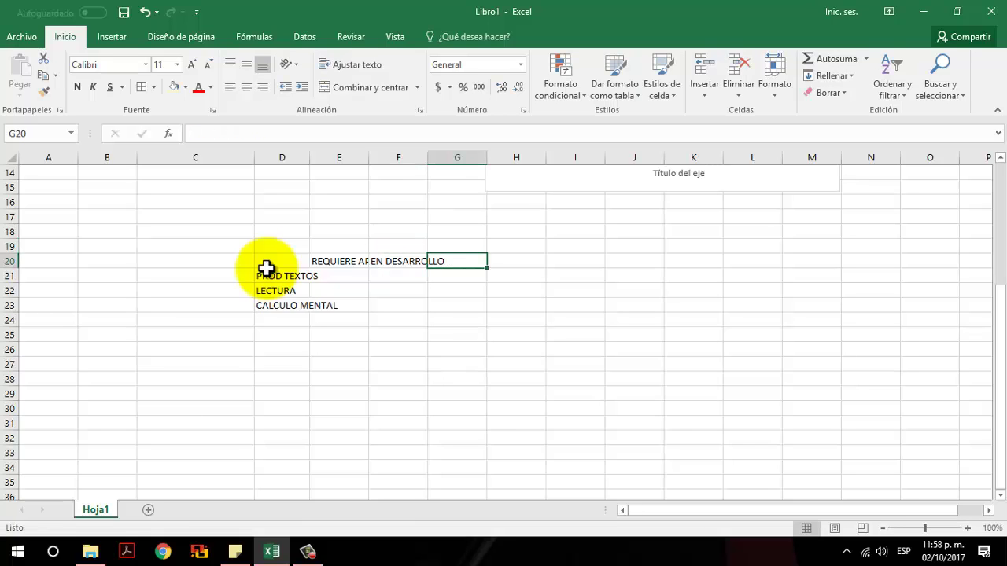
text(NIVEL ESPERADO)
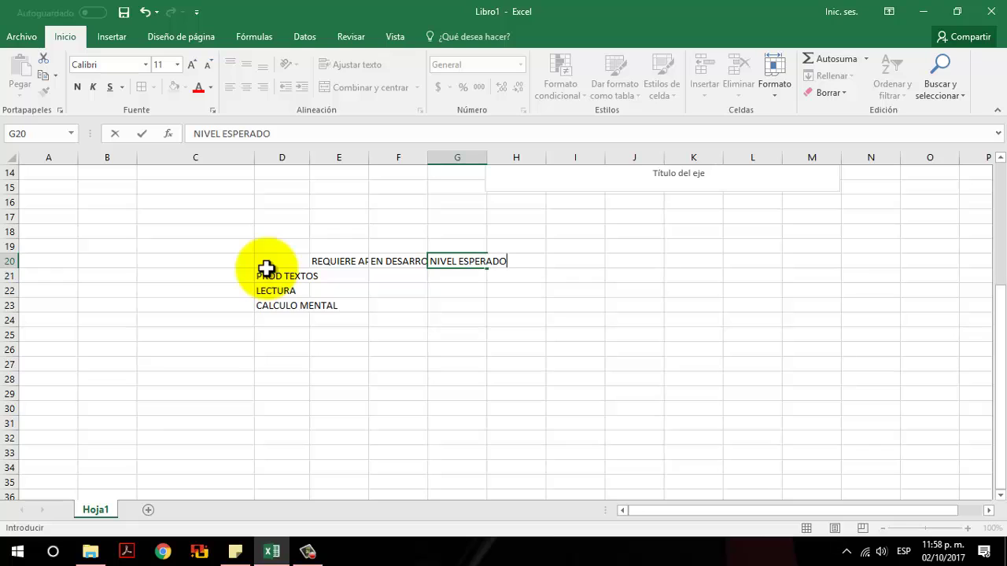
key(Return)
- Fill the REQUIERE APOYO column, E21 to E23, with the RA counts 17, 4 and 26 from the sticky note
click(265, 269)
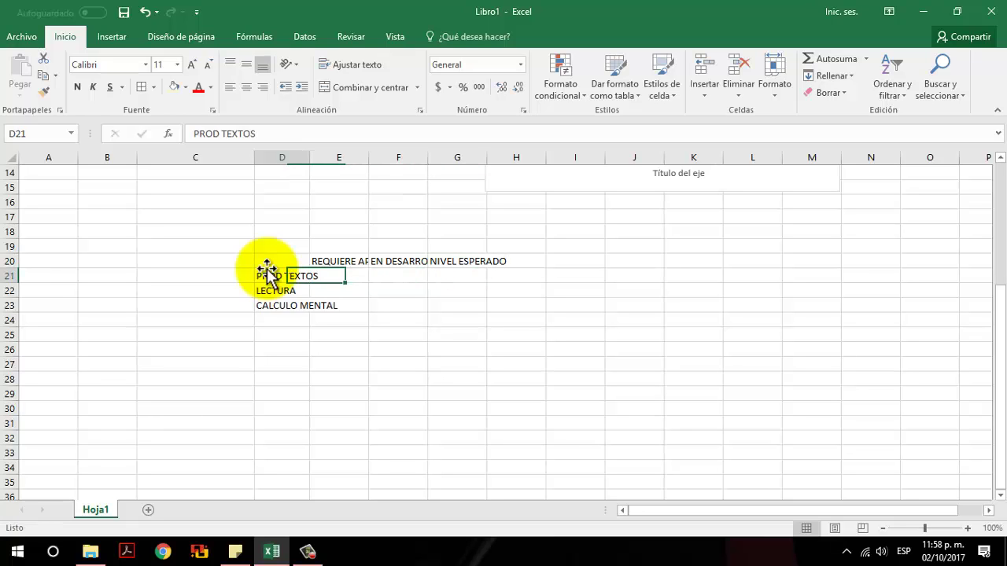
key(Right)
key(alt+Tab)
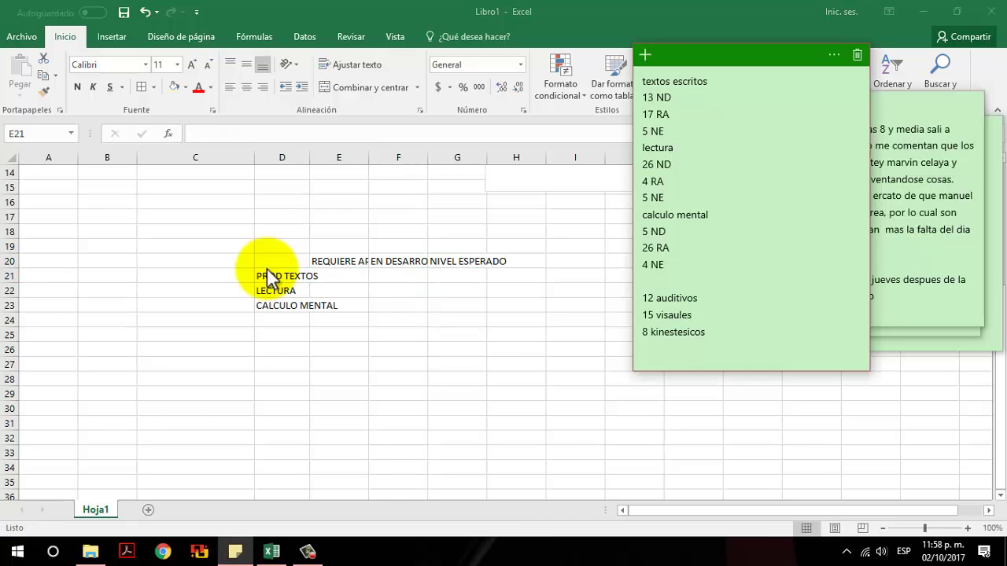
key(alt+Tab)
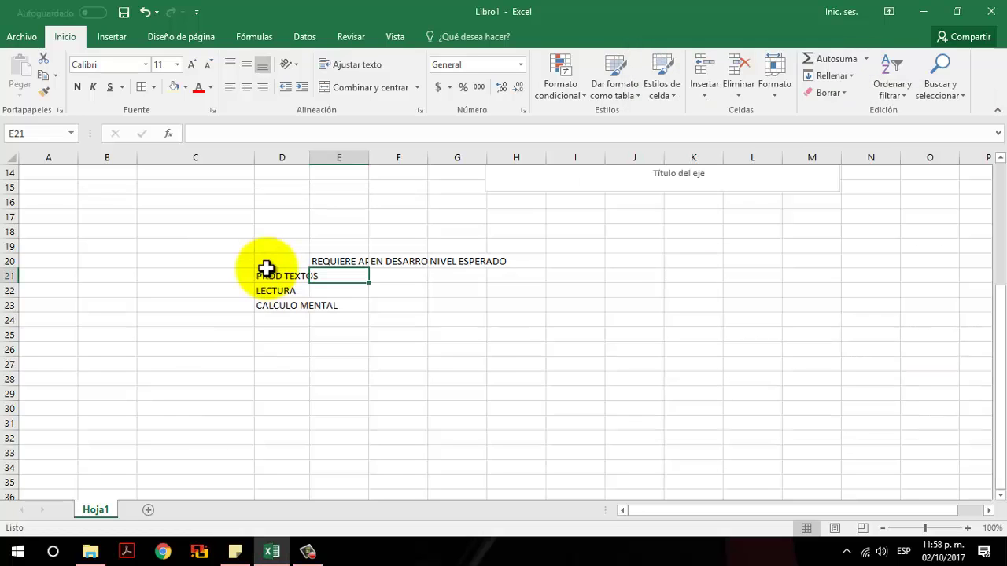
text(17)
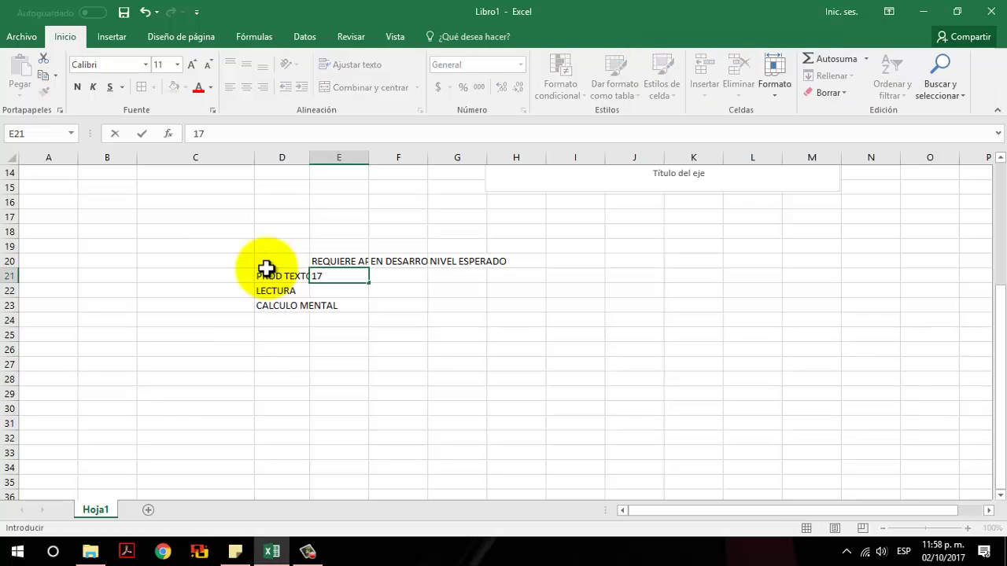
key(Return)
key(alt+Tab)
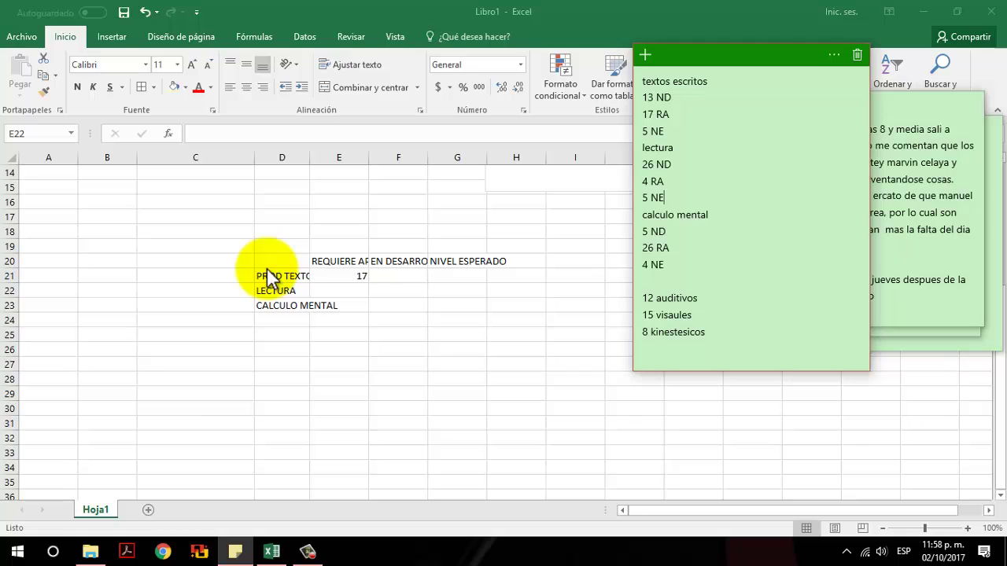
key(alt+Tab)
key(Return)
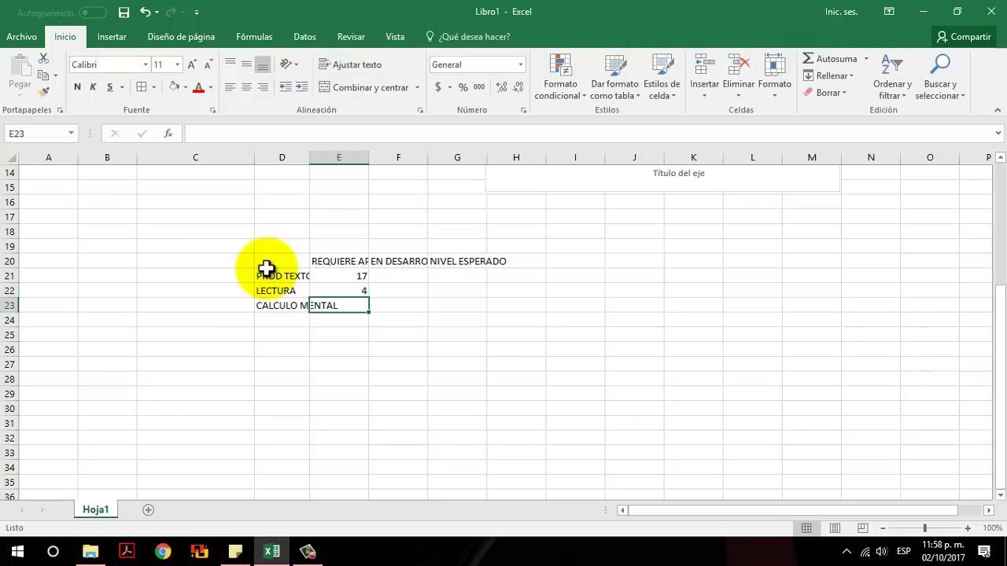
key(alt+Tab)
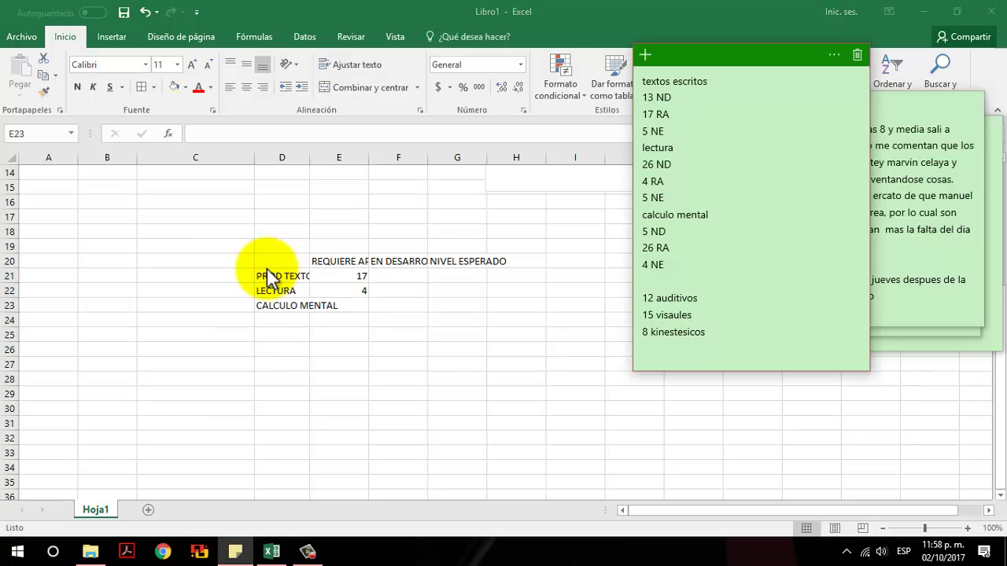
key(alt+Tab)
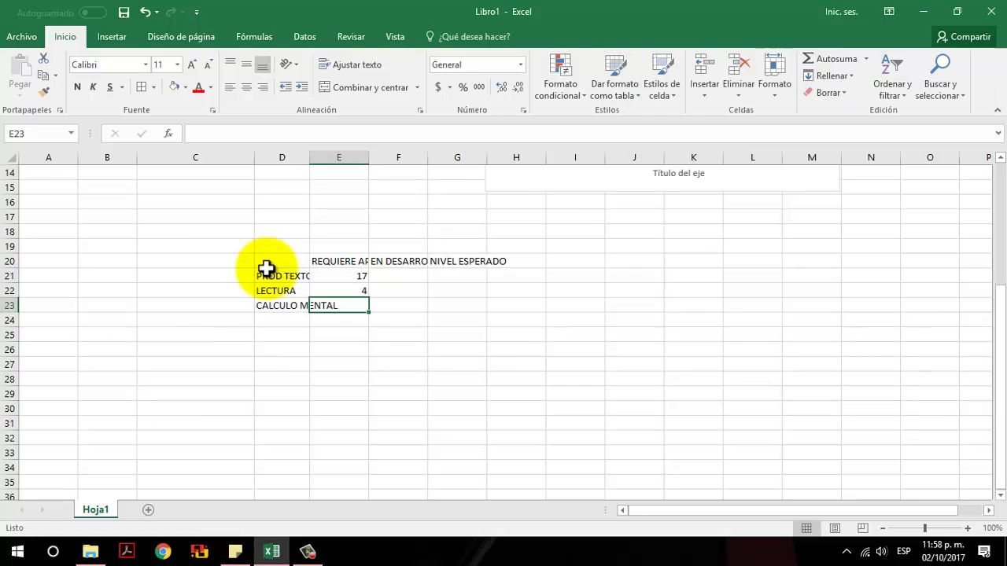
text(26)
key(Tab)
- Fill the EN DESARROLLO column, F21 to F23, with the ND counts 13, 26 and 5 from the sticky note
key(Up)
key(Up)
key(alt+Tab)
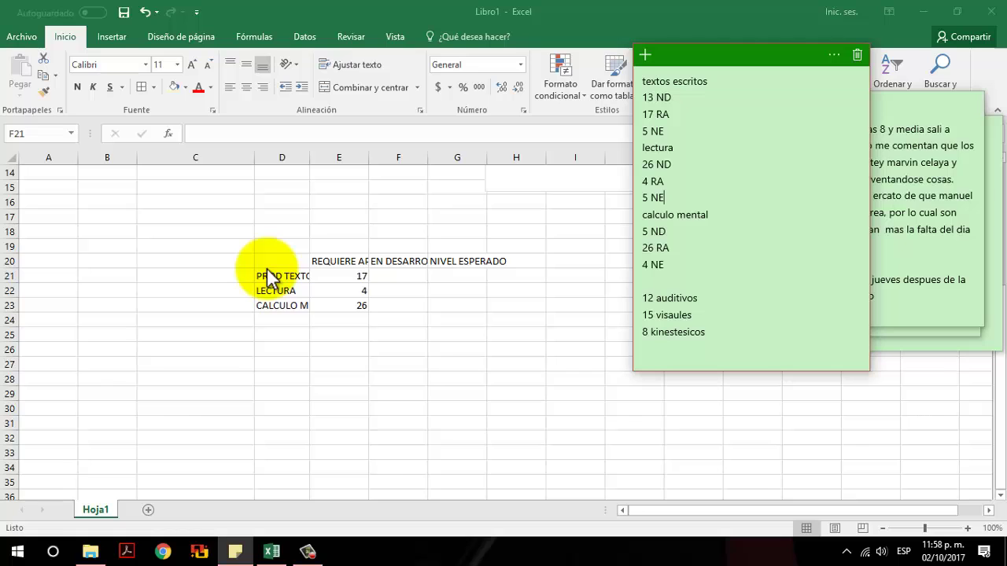
key(alt+Tab)
text(14)
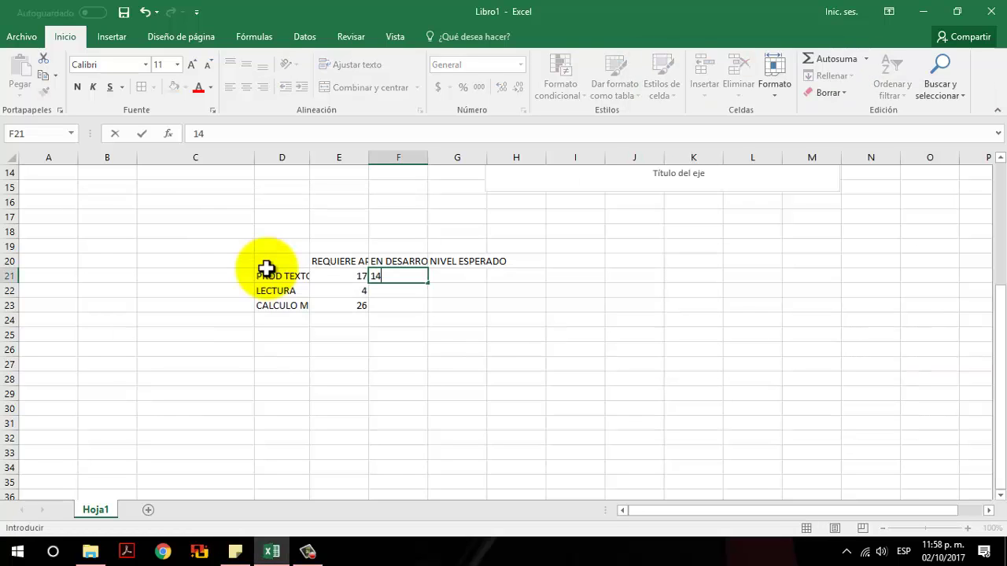
key(Return)
key(alt+Tab)
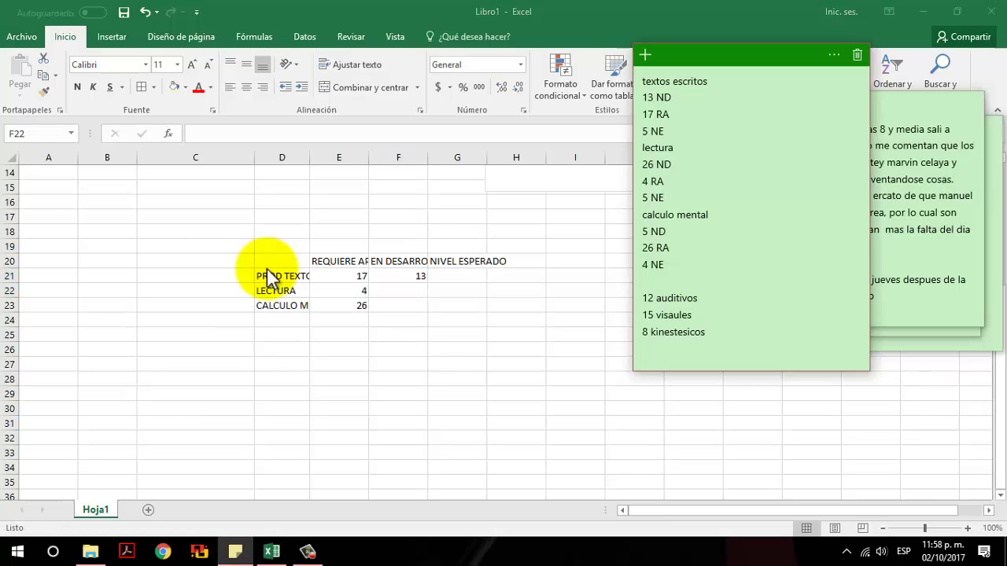
key(alt+Tab)
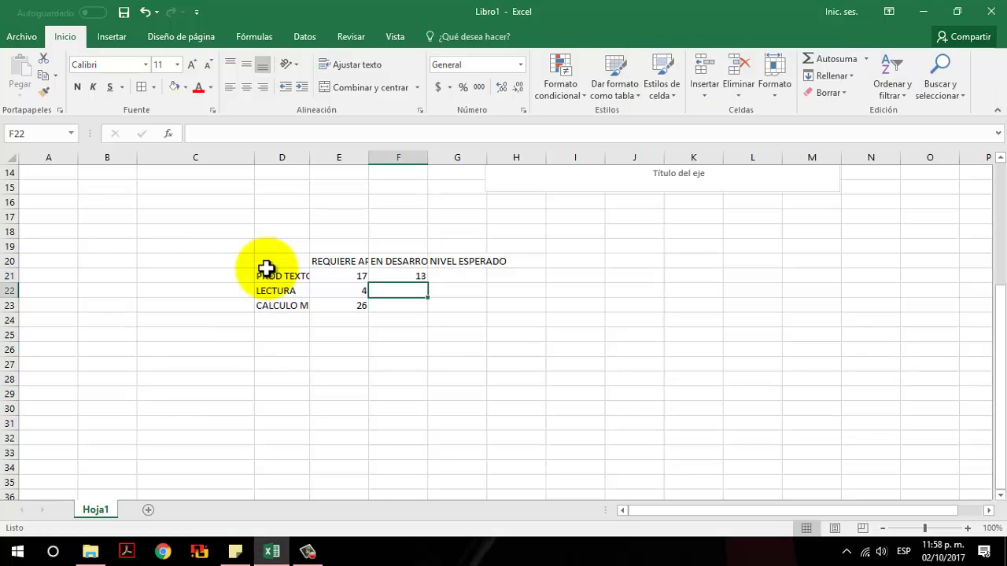
text(26)
key(Return)
key(alt+Tab)
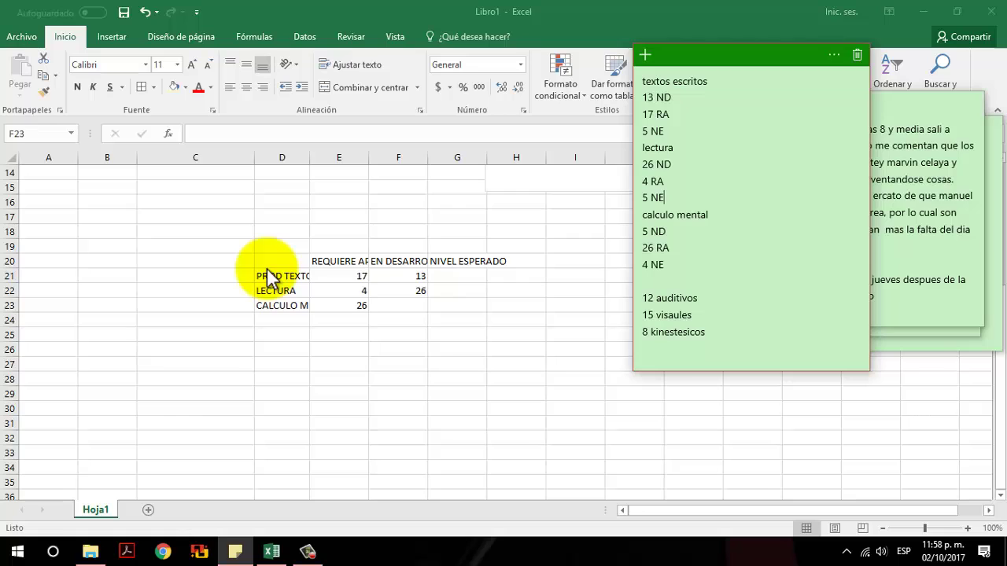
key(alt+Tab)
key(alt+Tab)
key(alt+Tab)
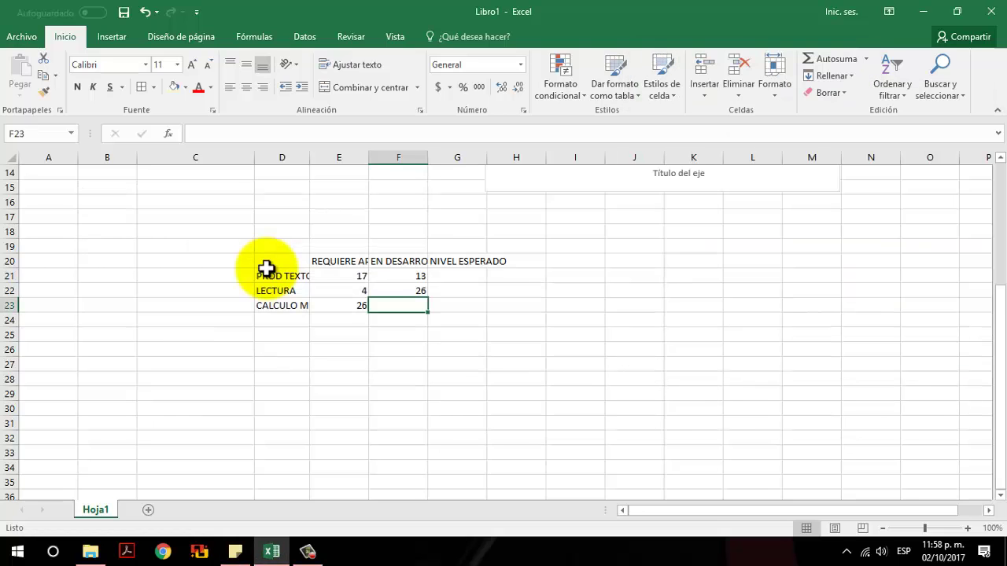
text(5)
key(Tab)
- Fill the NIVEL ESPERADO column, G21 to G23, with the counts 5, 5 and 4
key(Up)
key(Up)
text(5)
key(Return)
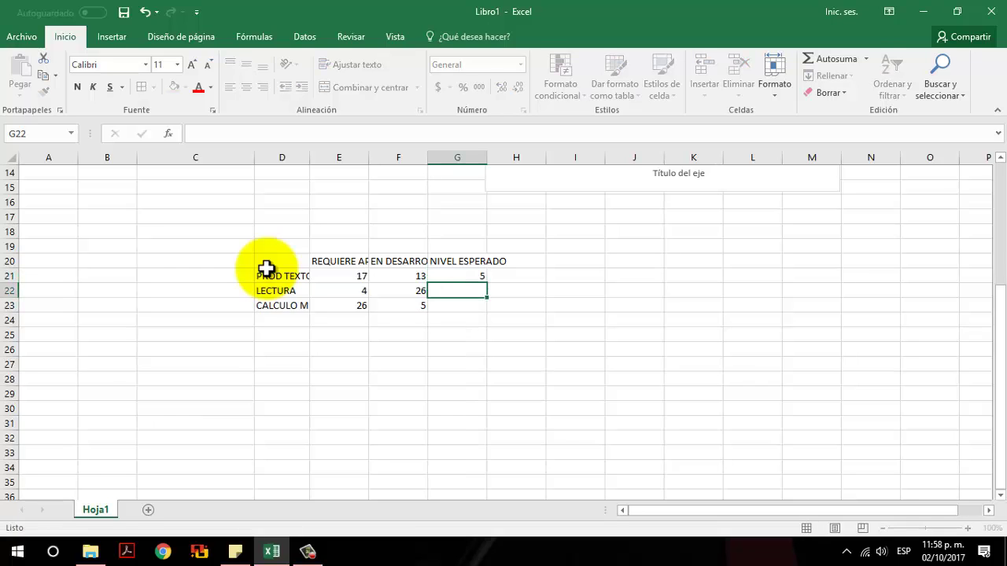
text(5)
key(Return)
text(4)
key(Return)
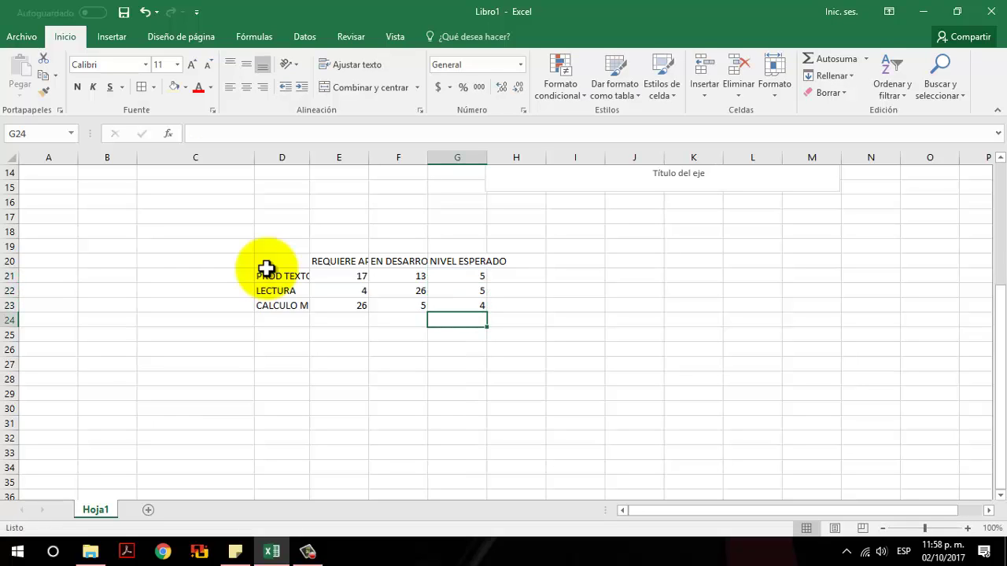
- Add borders to all cells of the skill-level table D20:G23 and center its contents vertically and horizontally
drag(272, 263, 445, 303)
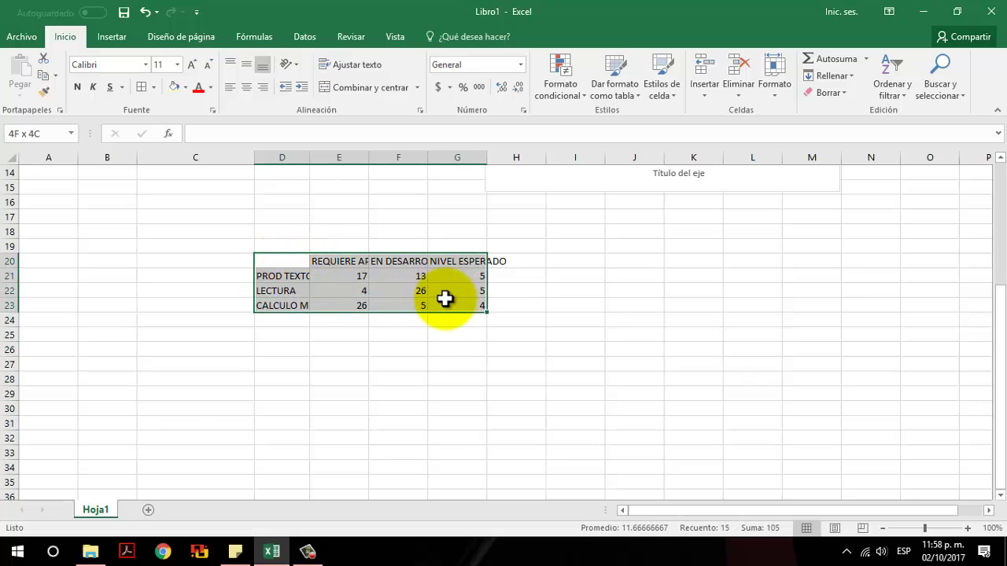
click(141, 87)
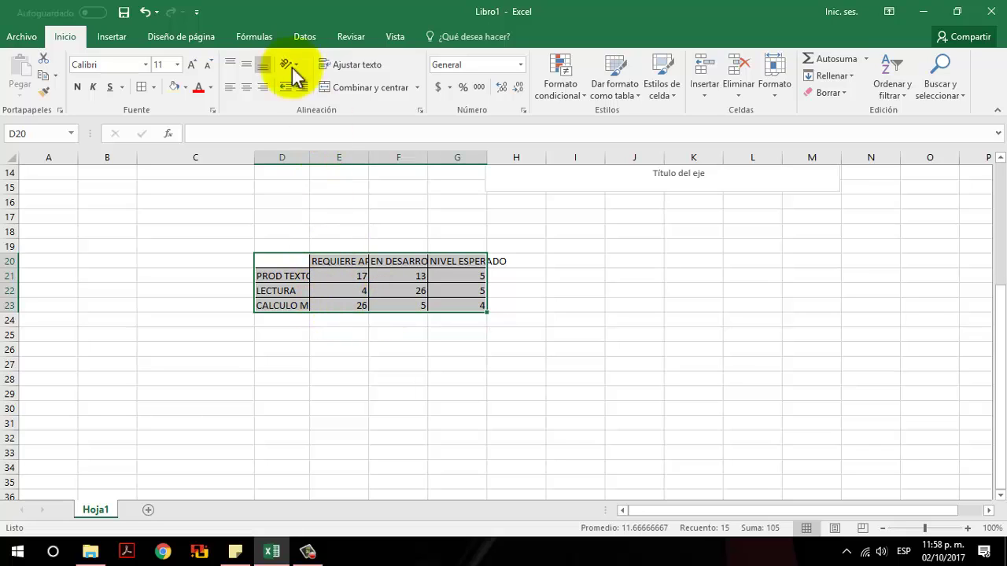
click(247, 63)
click(246, 88)
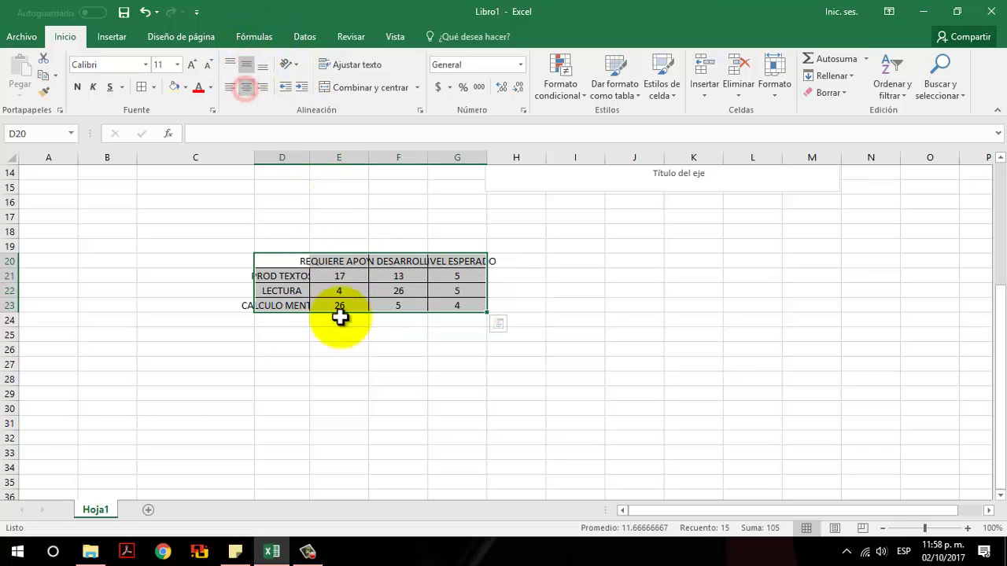
drag(524, 374, 481, 337)
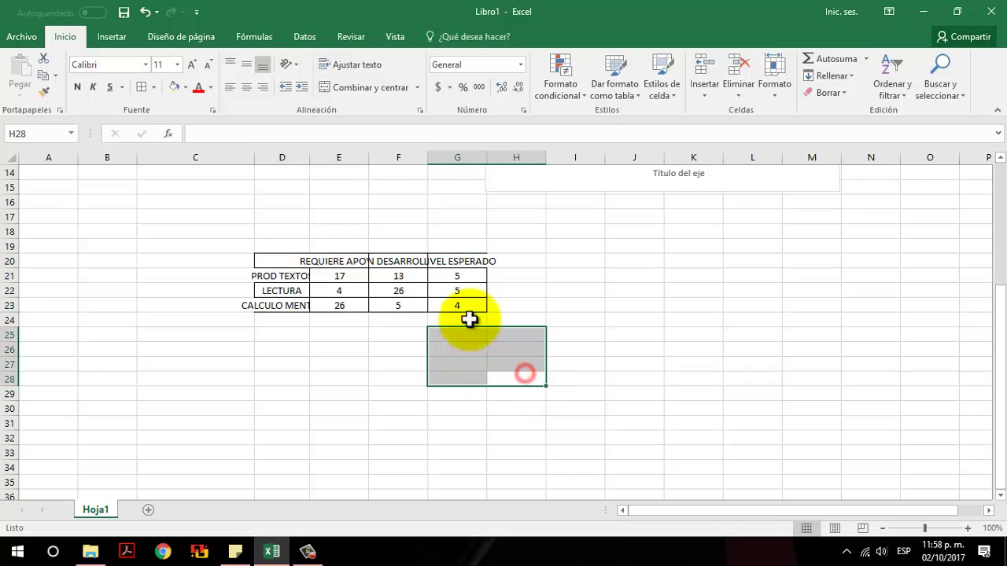
click(461, 306)
click(459, 293)
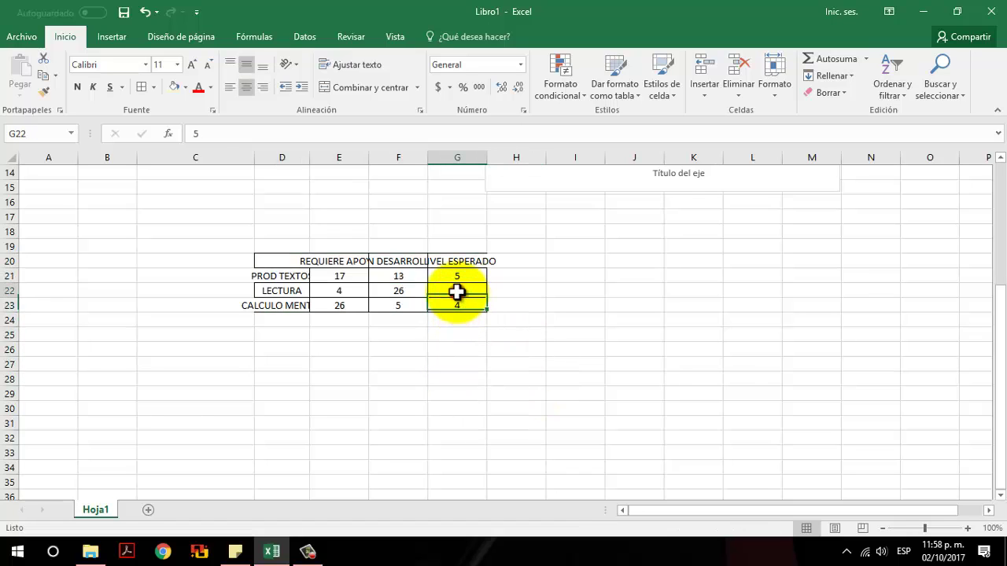
click(339, 270)
- Insert a clustered column chart of D20:G23 with the skill levels as categories, and place it beside the table
drag(284, 265, 464, 317)
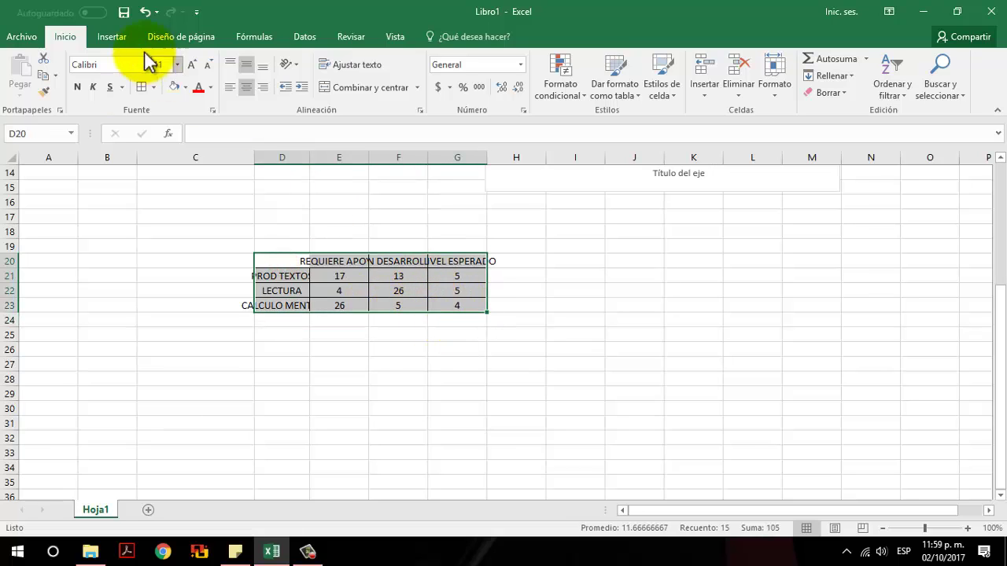
click(123, 36)
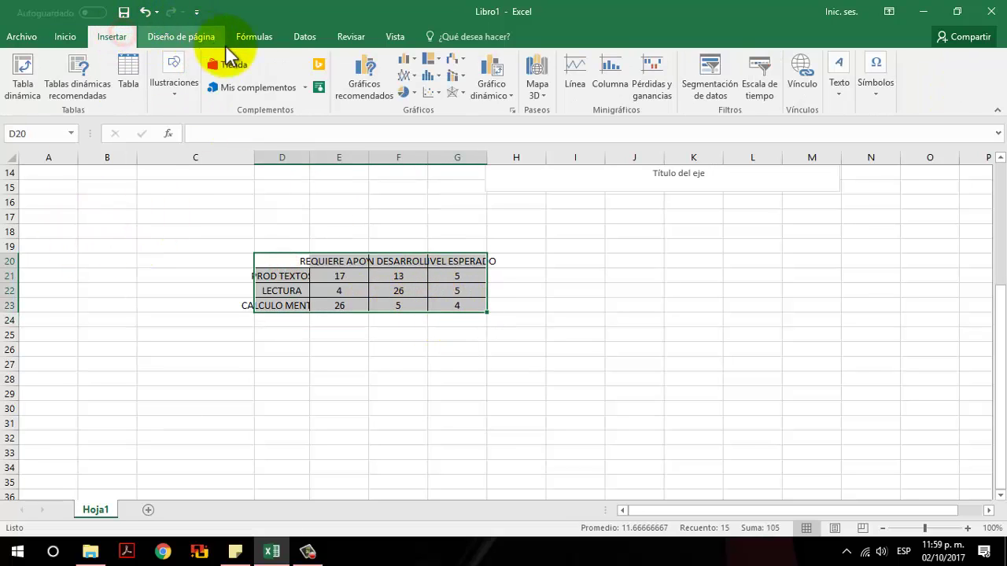
click(384, 83)
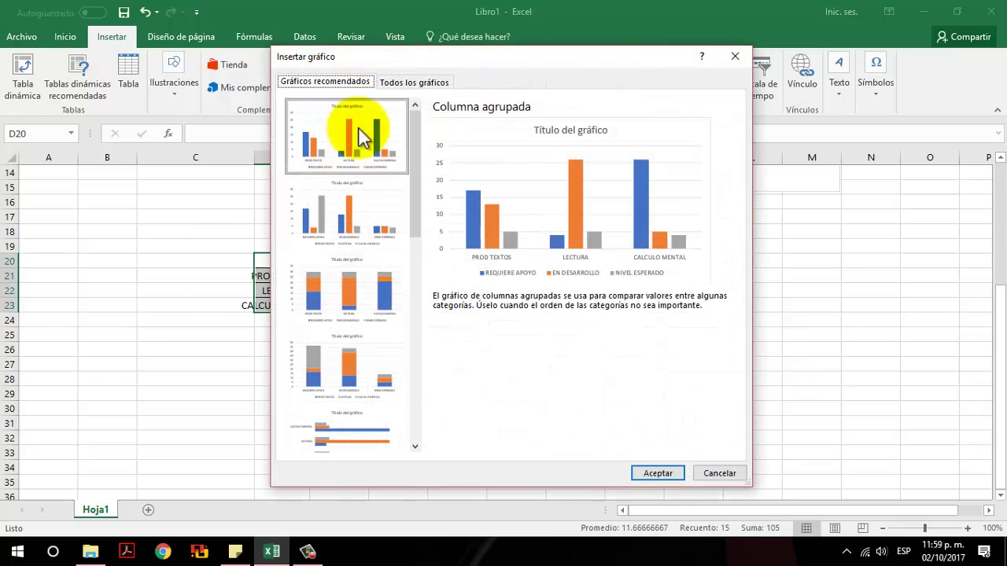
drag(408, 169, 431, 132)
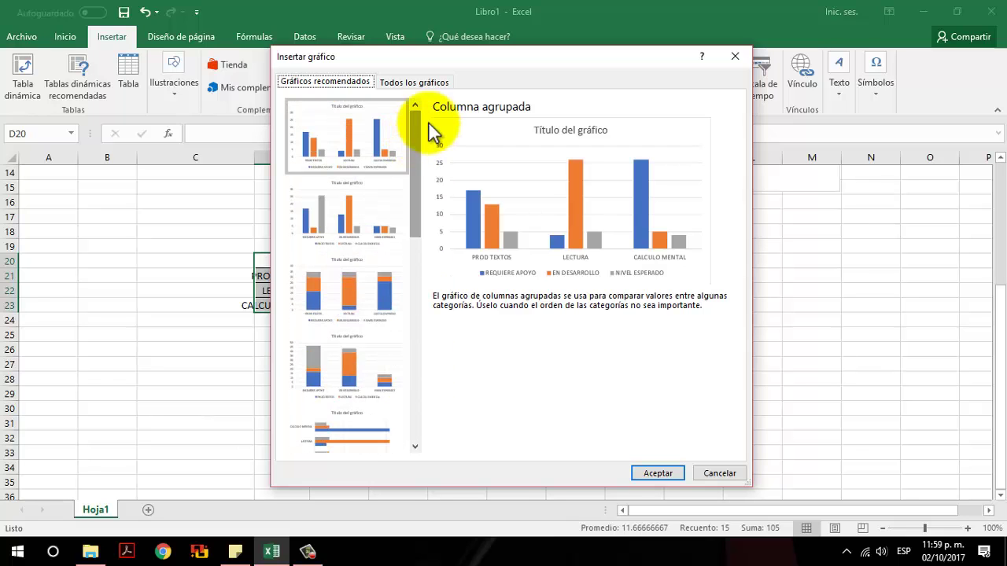
drag(504, 57, 664, 31)
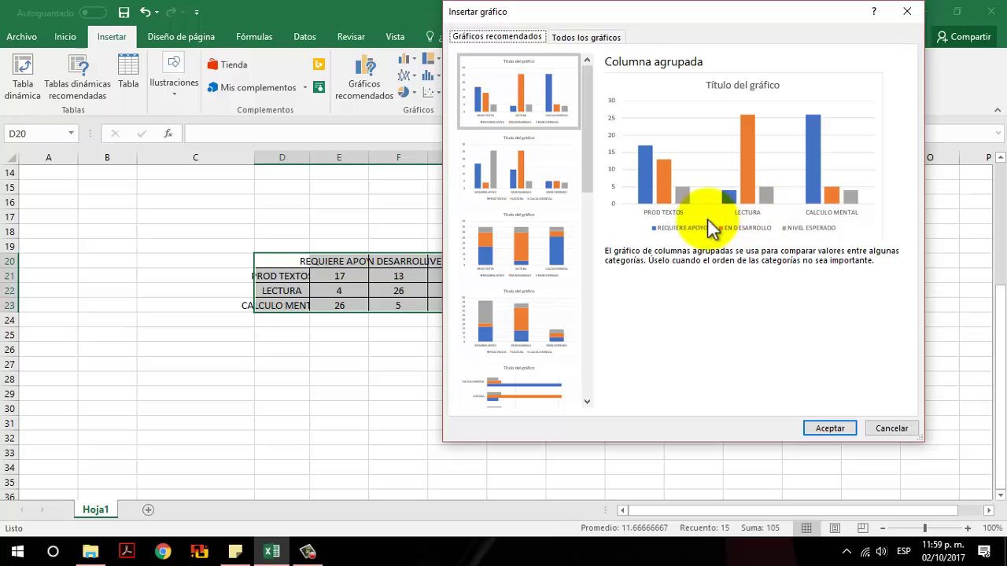
click(523, 185)
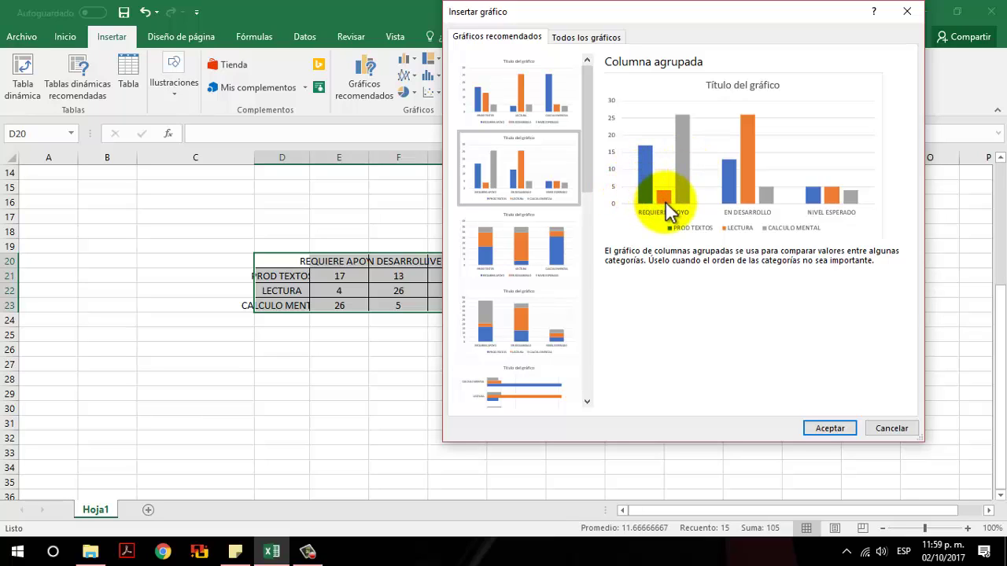
click(829, 429)
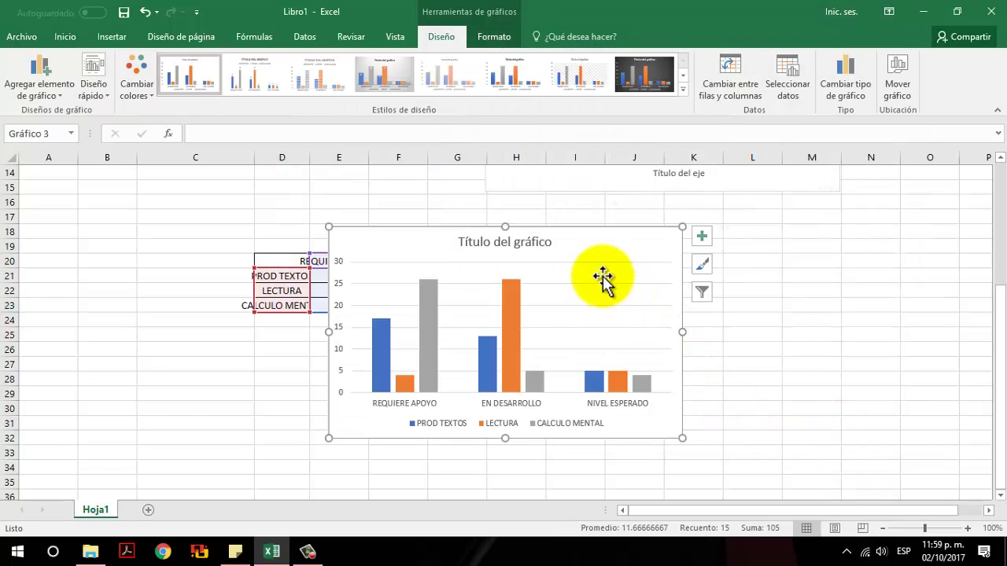
mouse_move(602, 275)
mouse_down()
mouse_move(622, 252)
mouse_move(798, 250)
mouse_move(785, 241)
mouse_move(582, 288)
mouse_move(684, 239)
mouse_move(784, 246)
mouse_up()
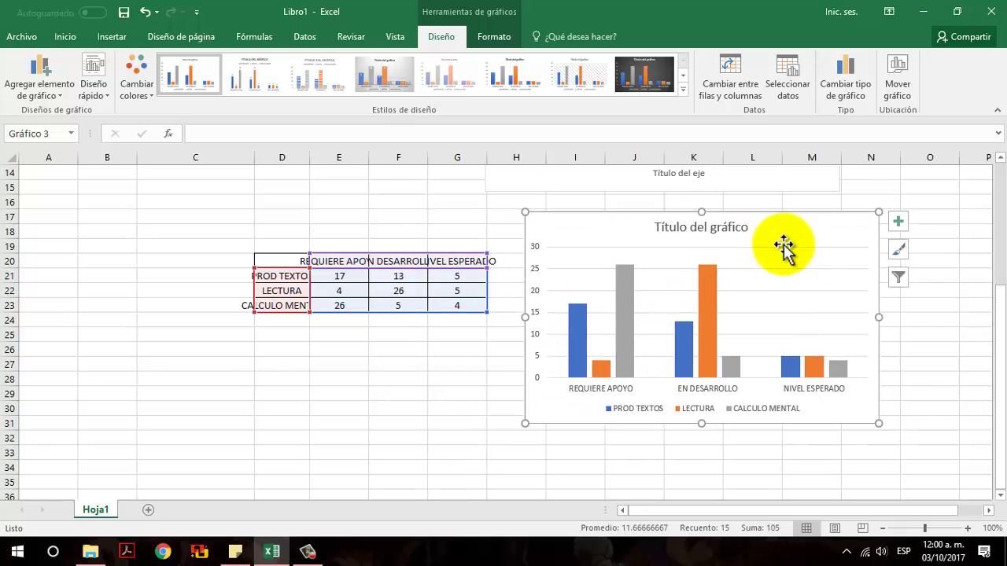
- Add axis titles and data labels to the skill-level chart
click(897, 221)
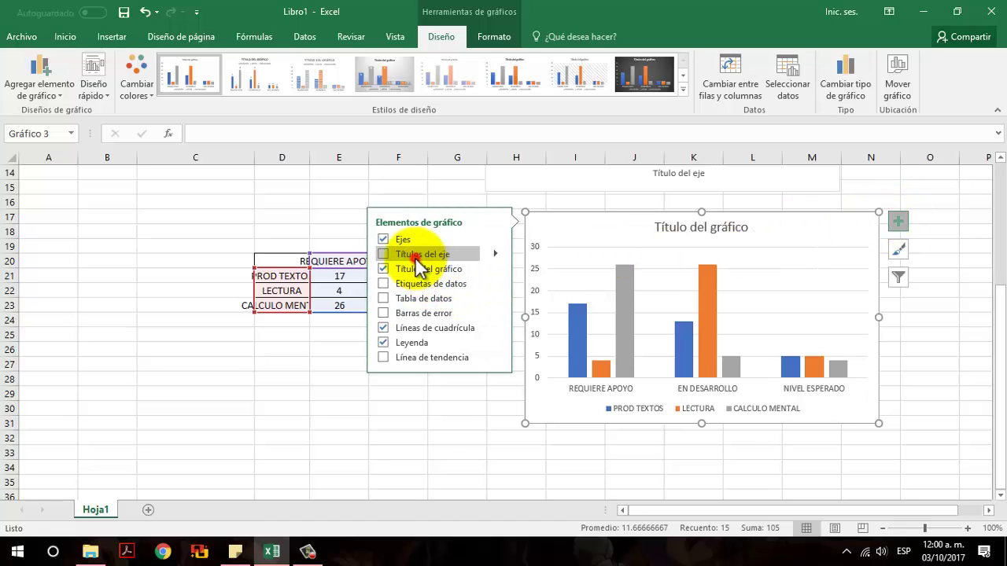
click(415, 257)
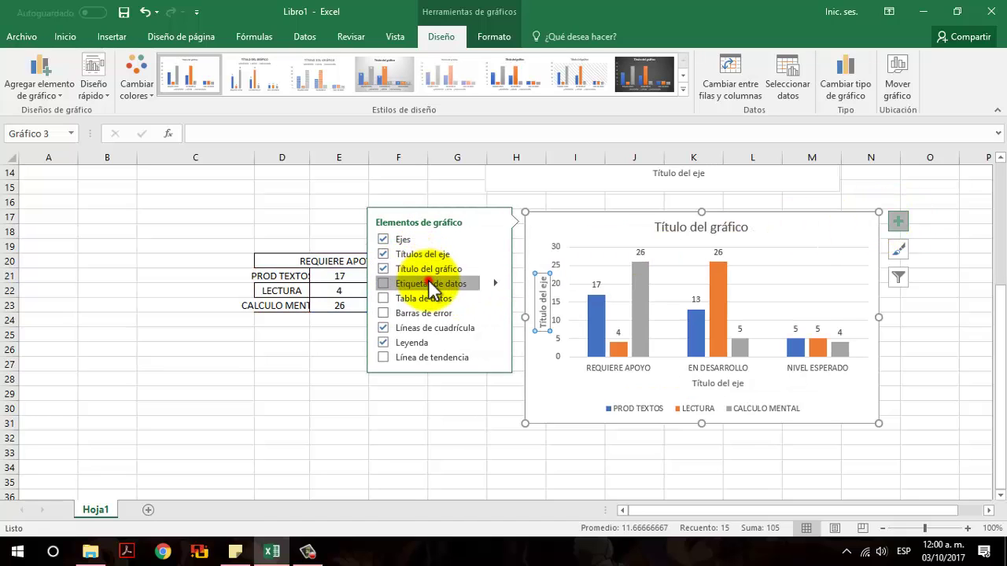
click(430, 285)
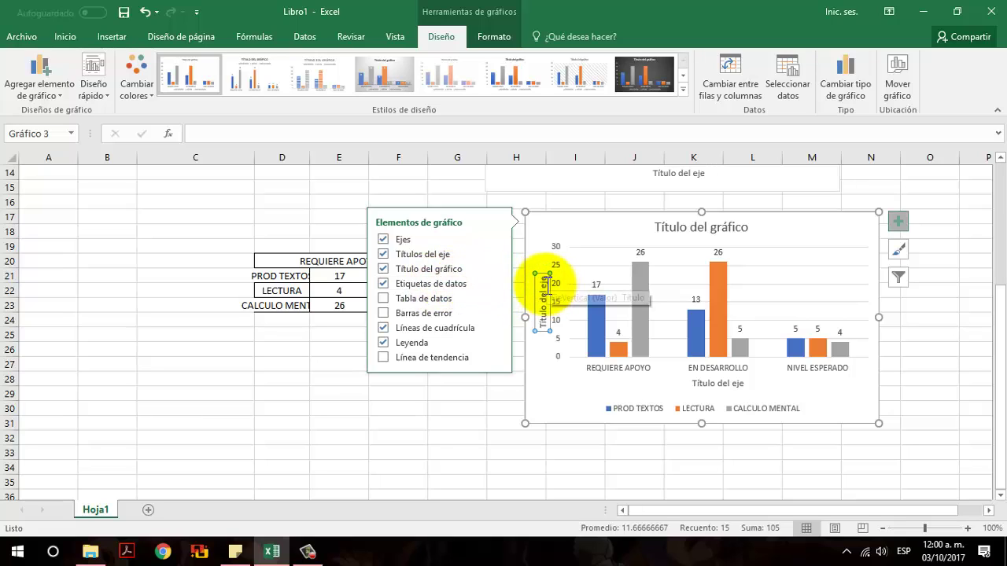
- Set the skill-level chart's vertical axis title to NUMERO DE ALUMNOS
click(544, 282)
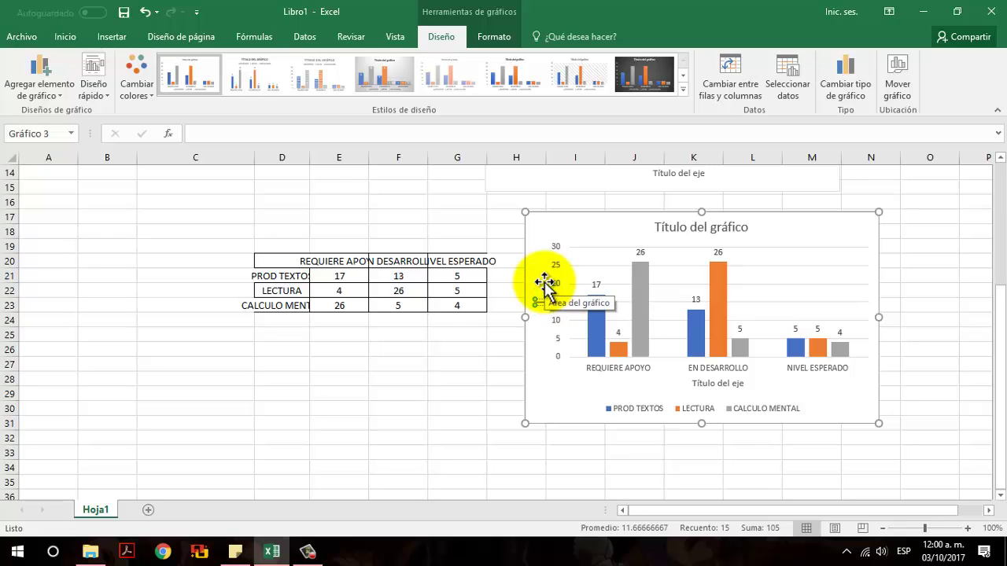
text(NUMERO DE ALUMNOS)
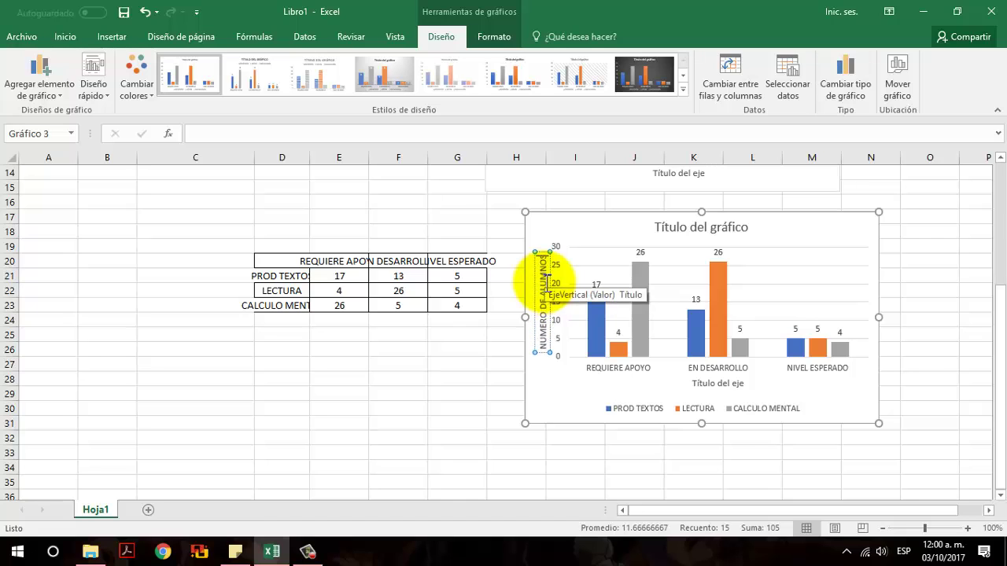
click(390, 381)
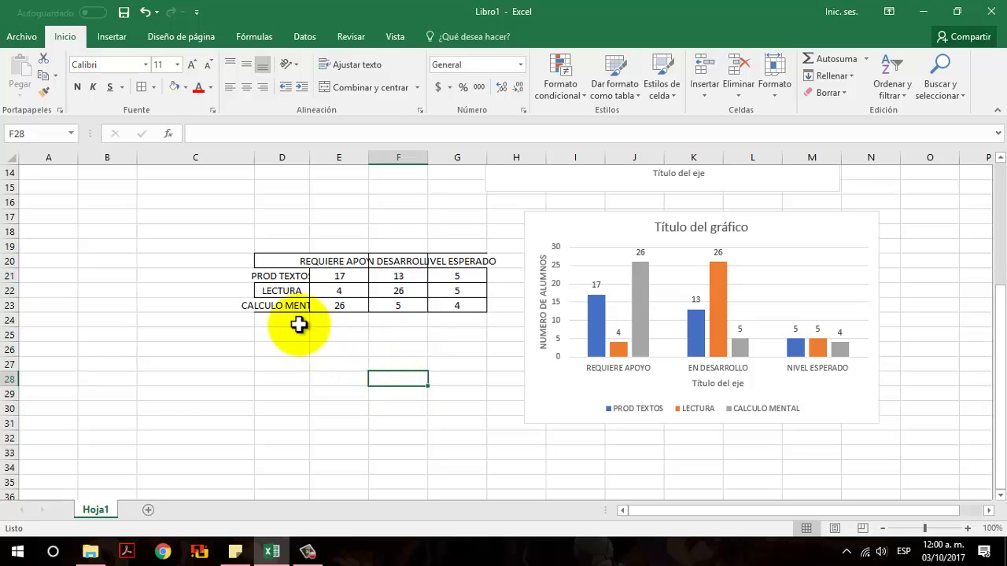
drag(273, 261, 443, 304)
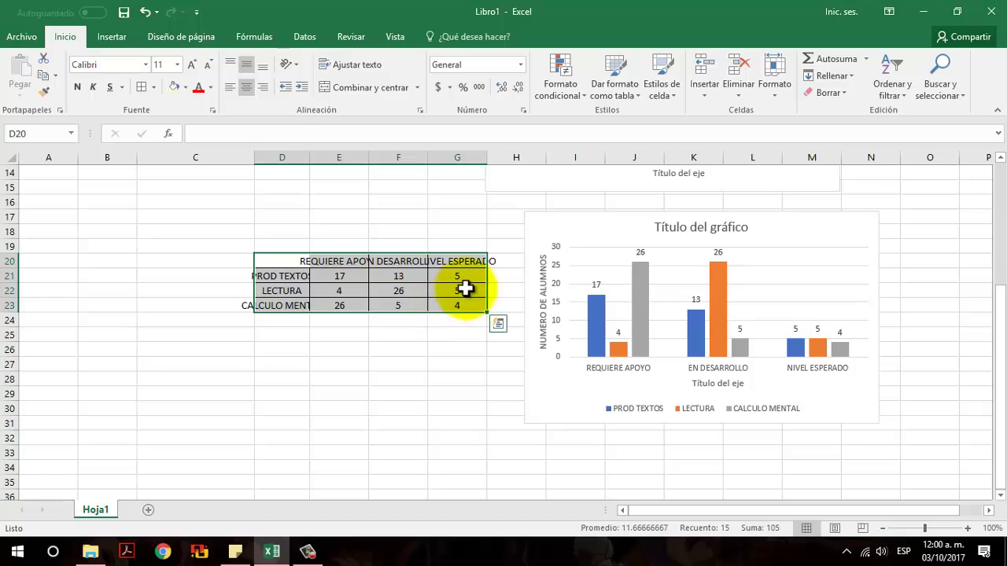
click(551, 239)
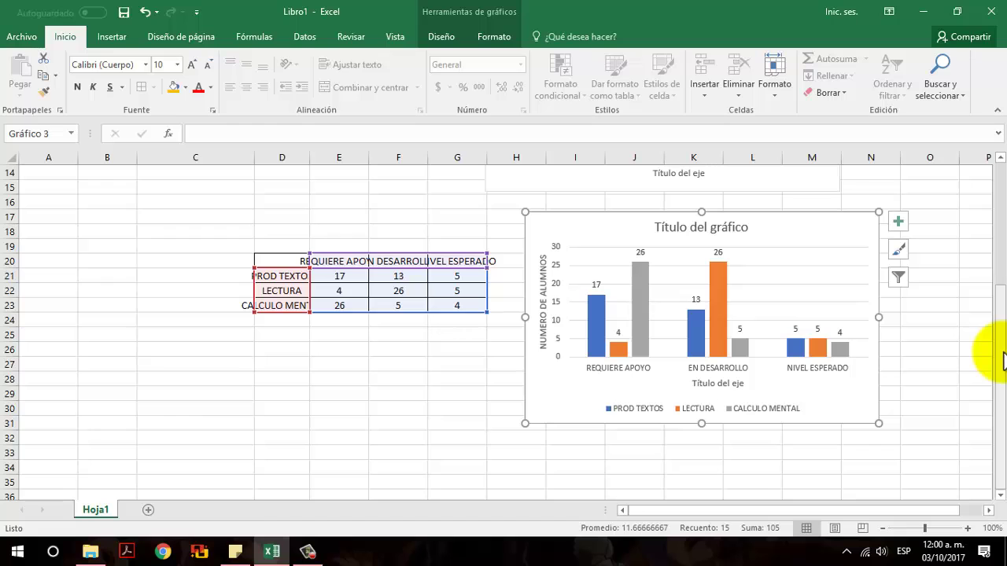
drag(1003, 362, 997, 216)
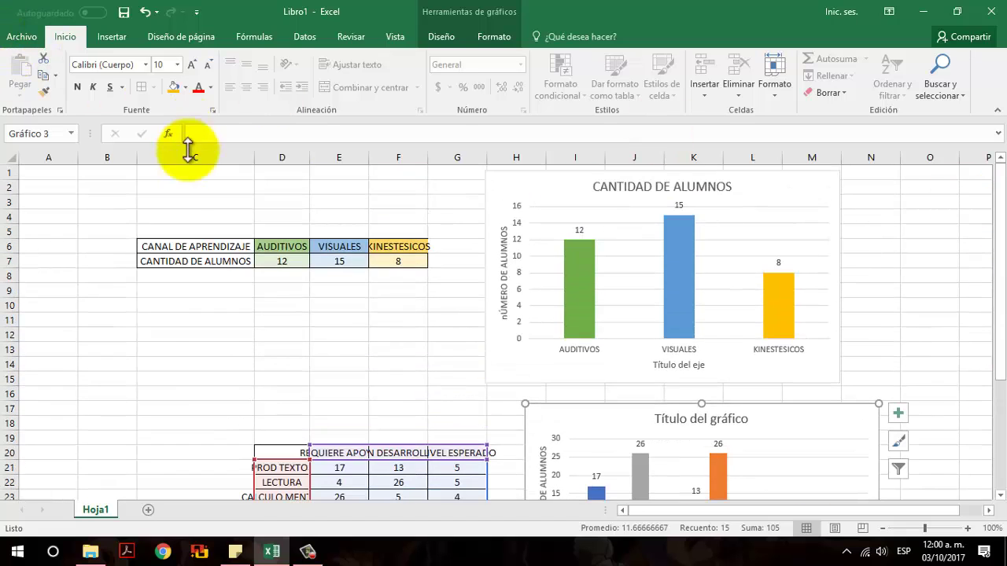
click(307, 551)
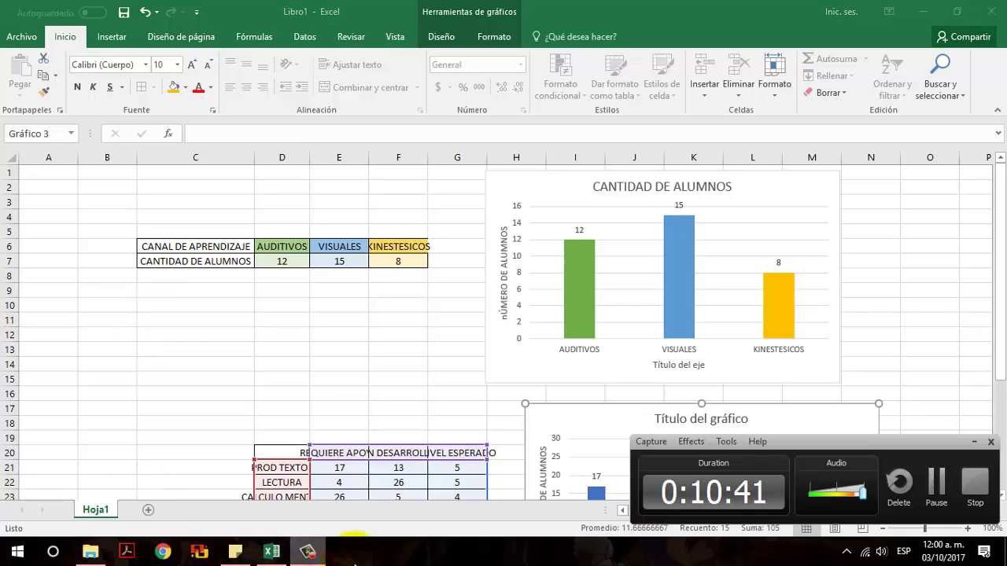